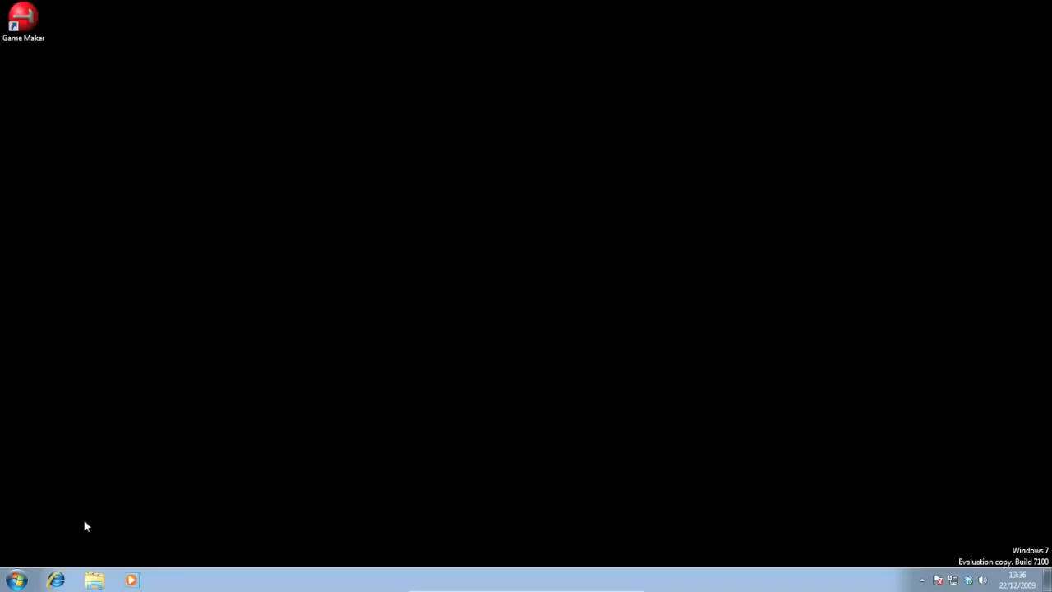
Step: Open the computer's System Properties from its system information and show the Remote Assistance and Remote Desktop settings
click(18, 579)
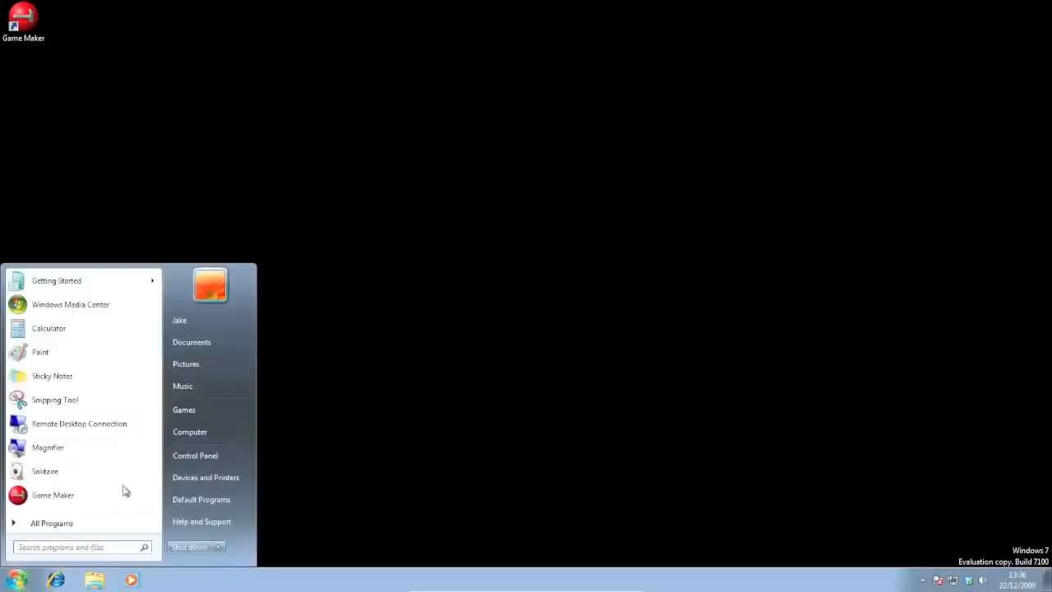
right_click(207, 436)
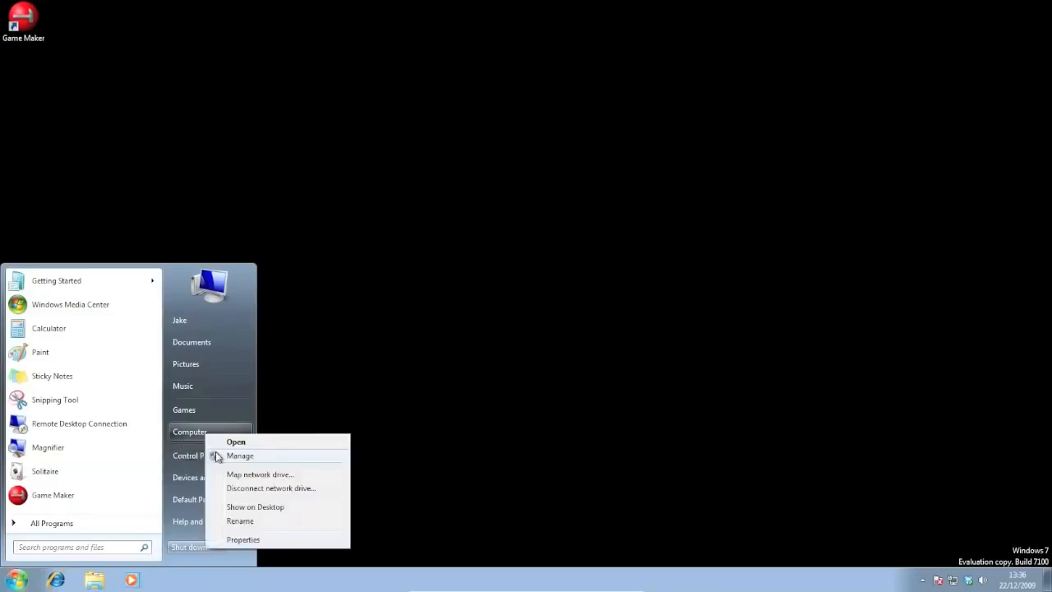
click(259, 540)
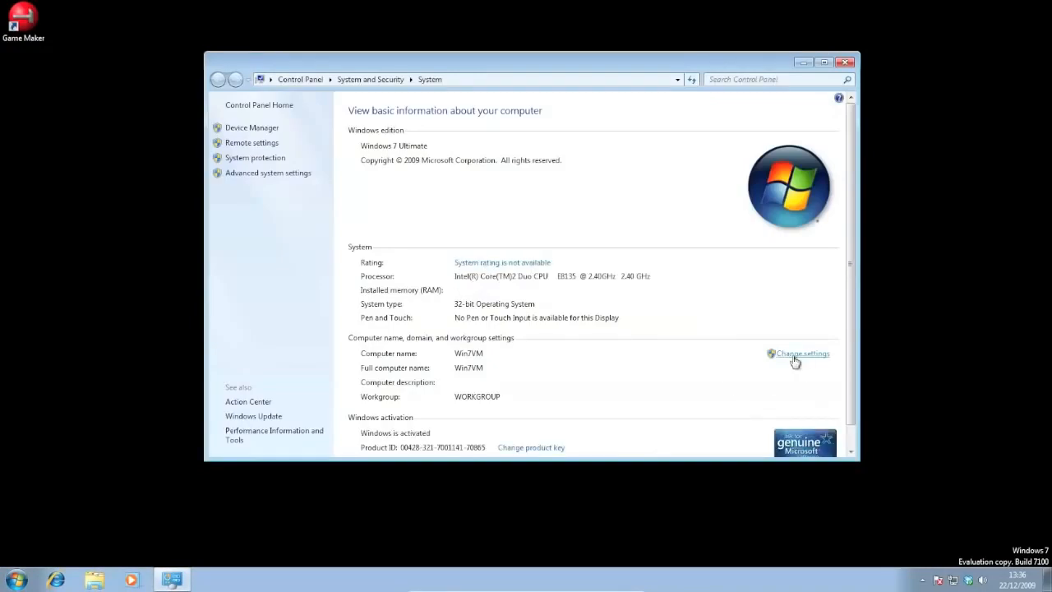
scroll(367, 345, down, 1)
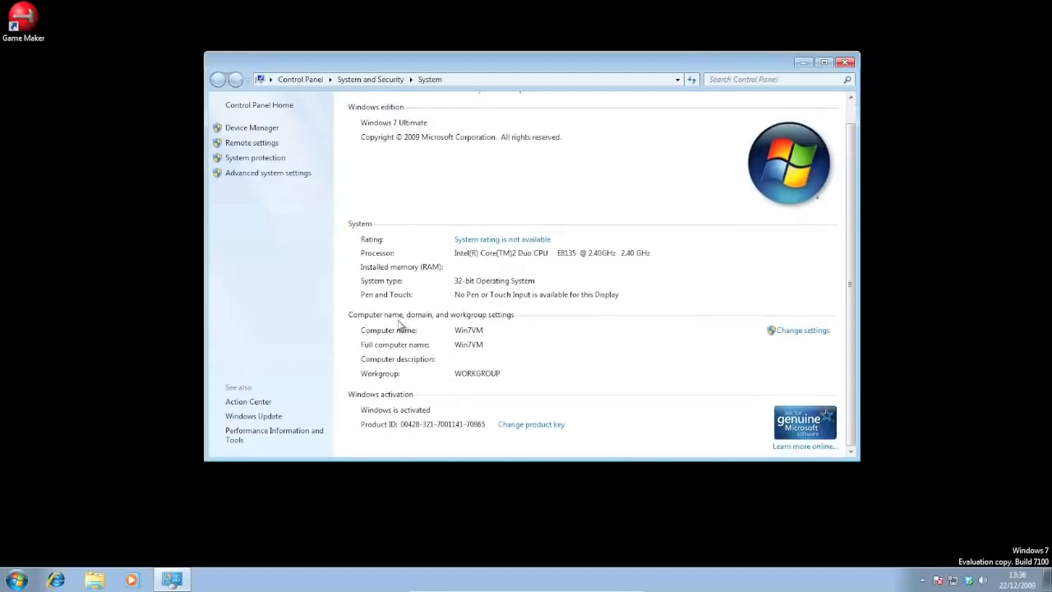
click(806, 331)
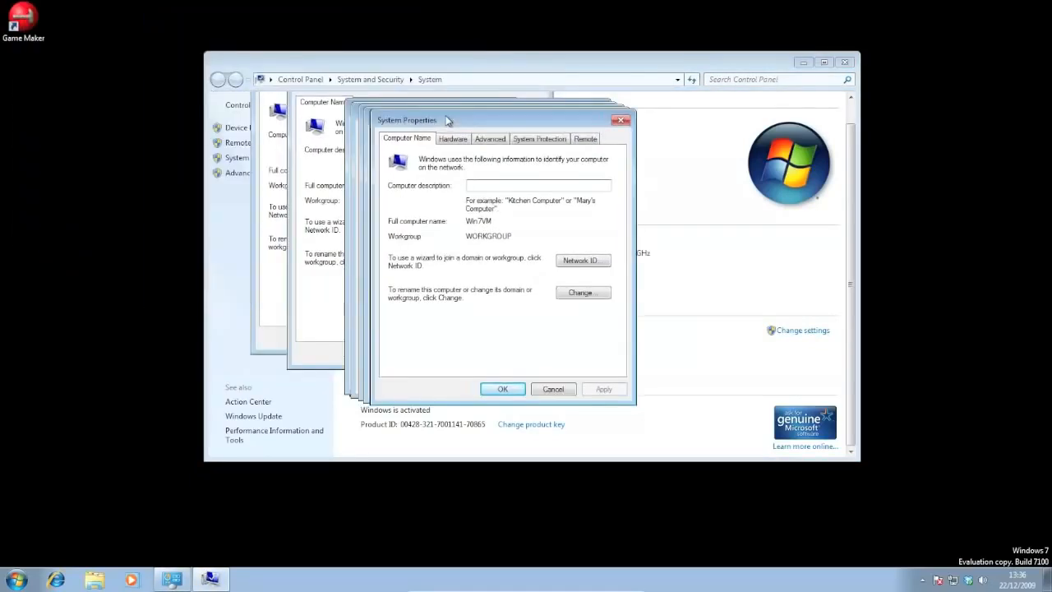
drag(427, 117, 411, 99)
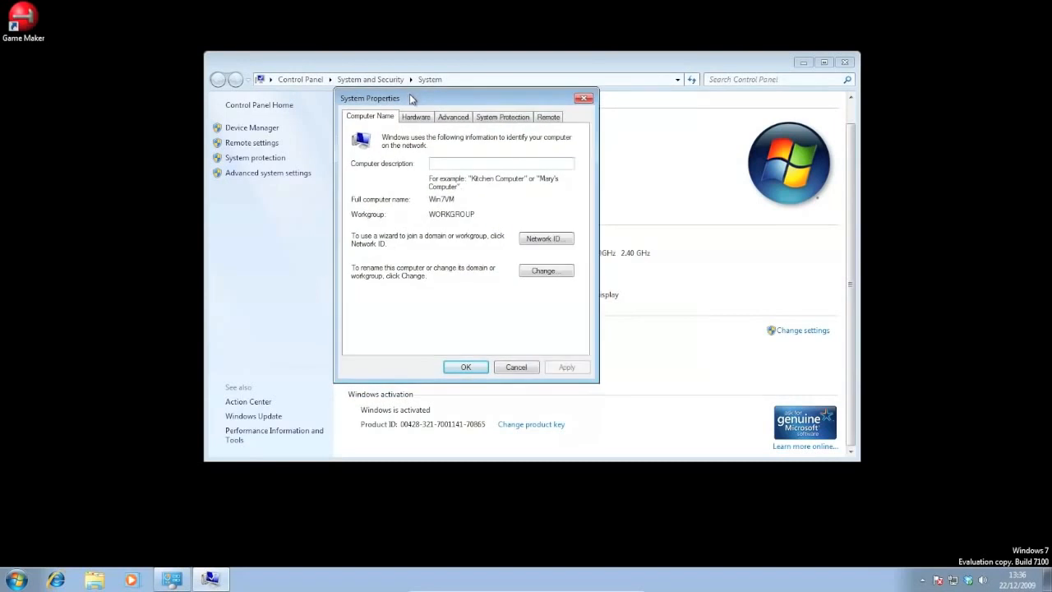
click(548, 121)
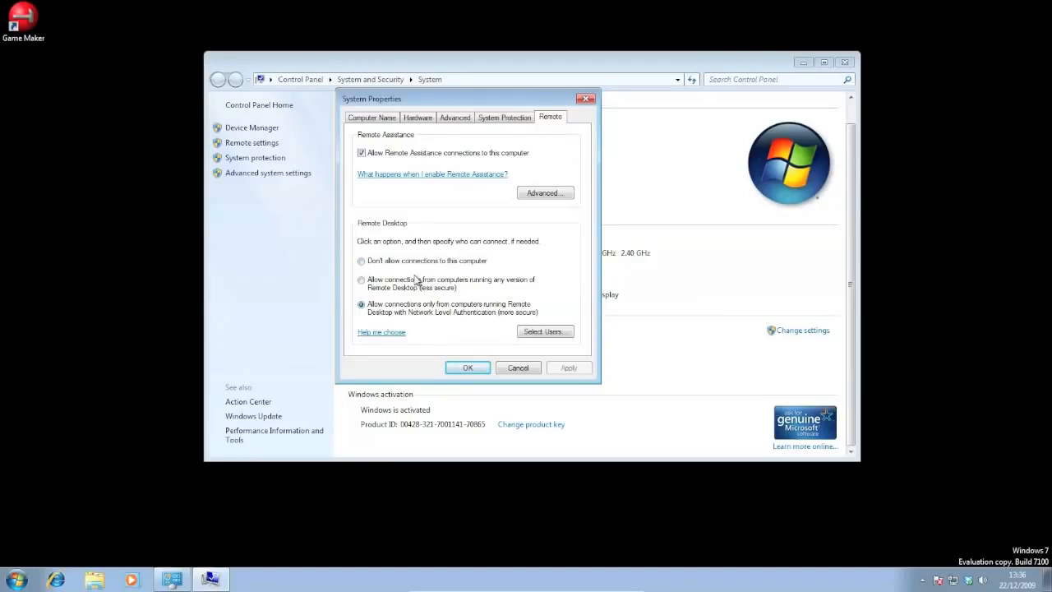
Step: Add the Administrator account of WIN7VM to the users allowed to connect through Remote Desktop
click(539, 337)
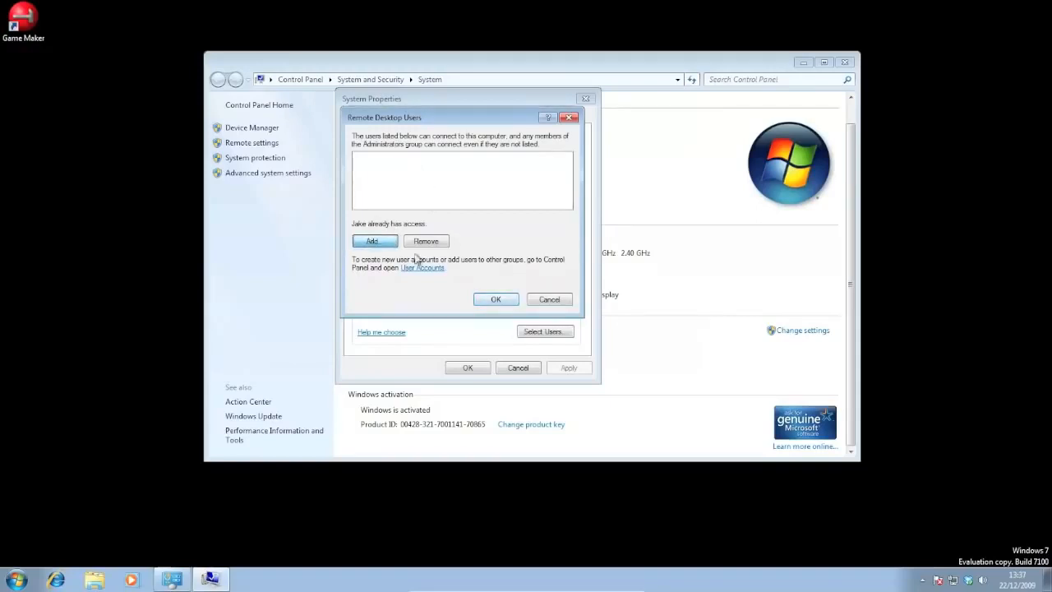
key(Return)
click(384, 270)
click(646, 272)
drag(671, 417, 588, 467)
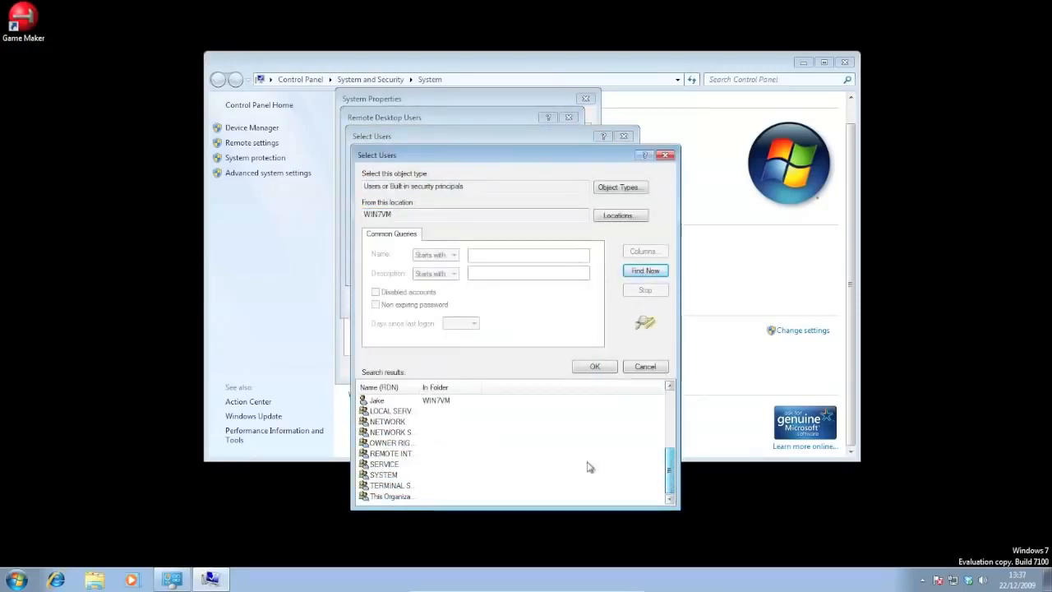
scroll(557, 458, up, 4)
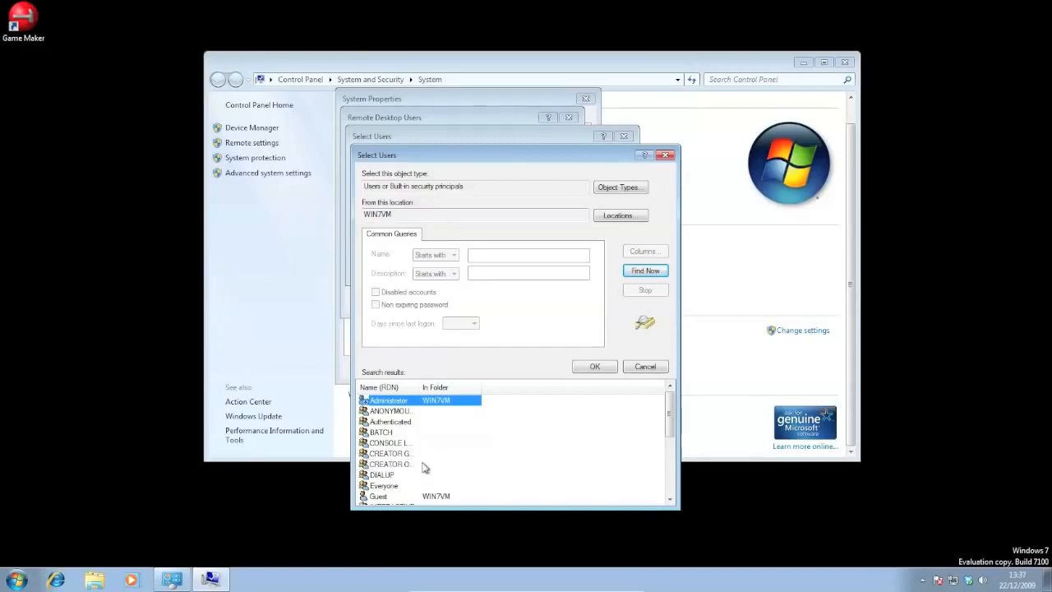
click(594, 366)
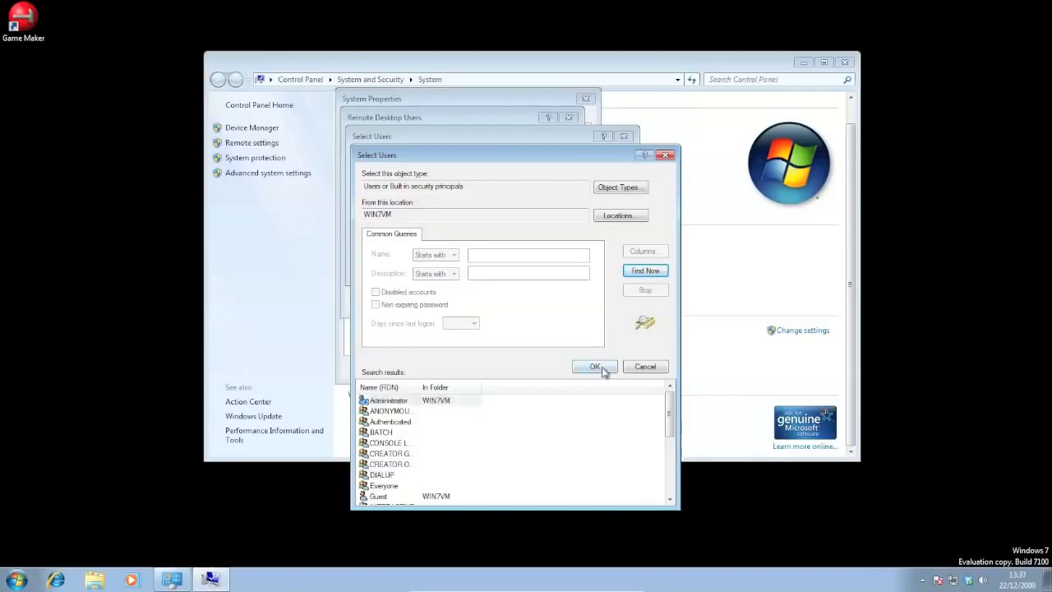
click(553, 269)
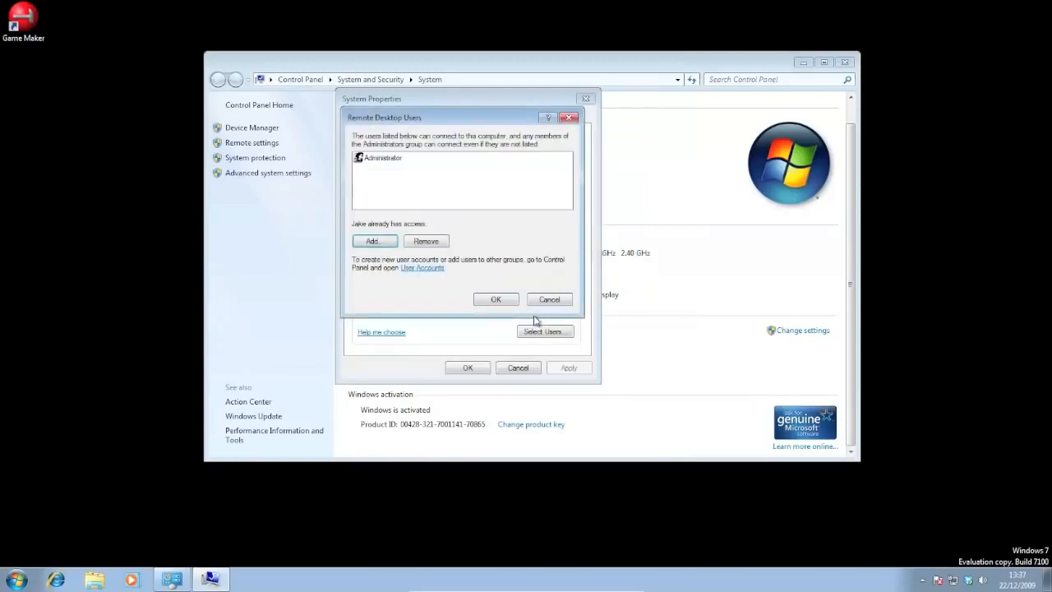
click(496, 299)
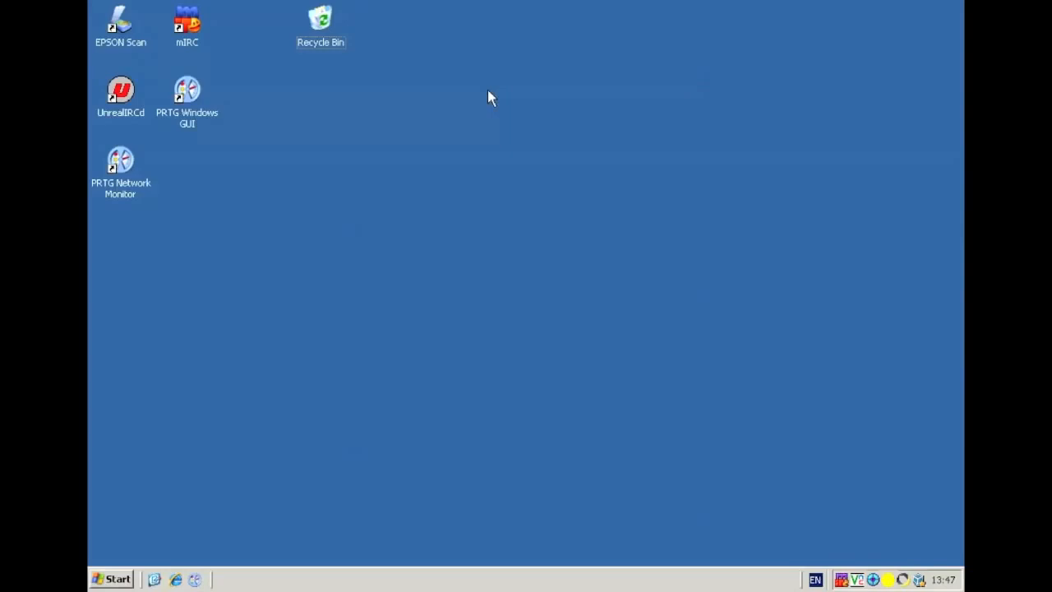
Step: Switch to the server's desktop and open its Windows Firewall settings
key(super)
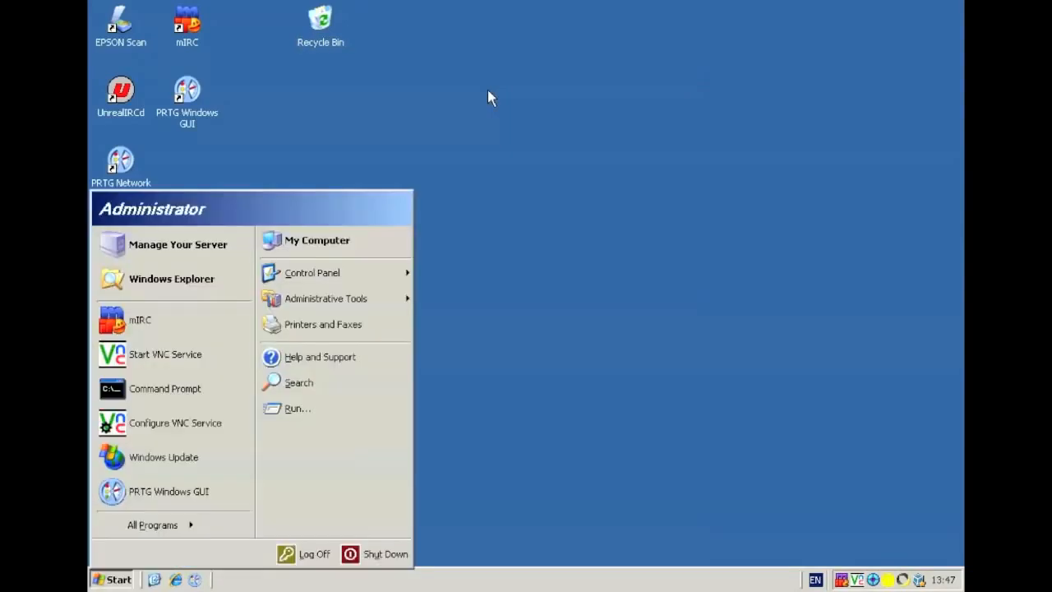
key(Up)
key(Down)
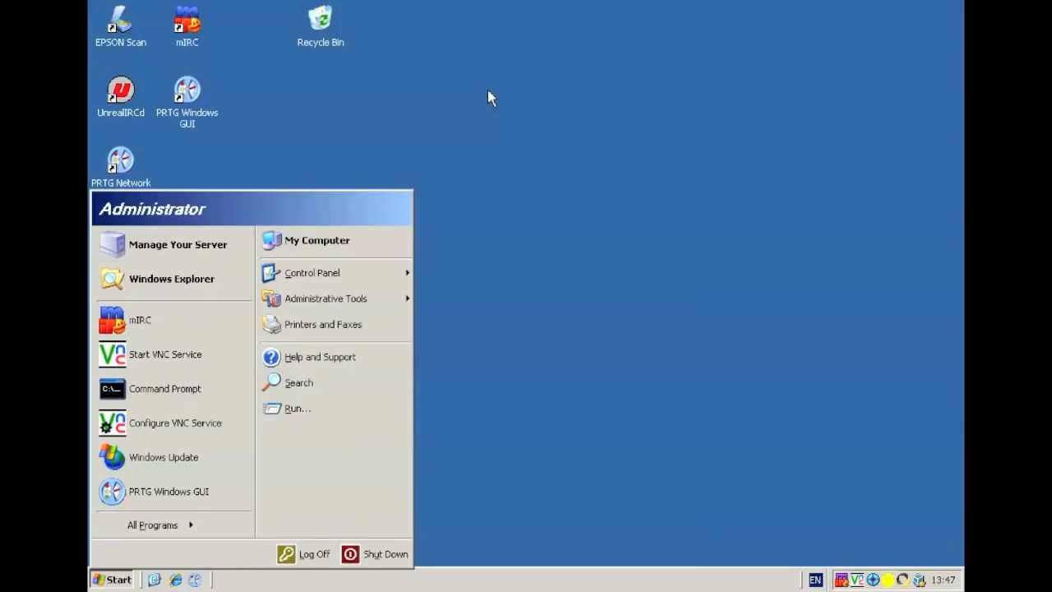
key(c)
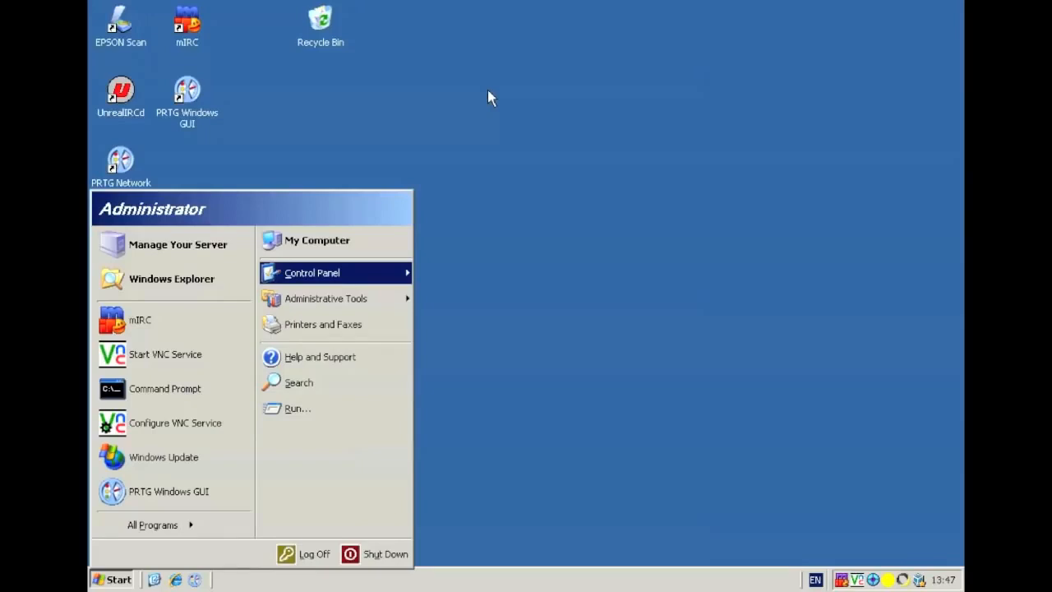
key(Right)
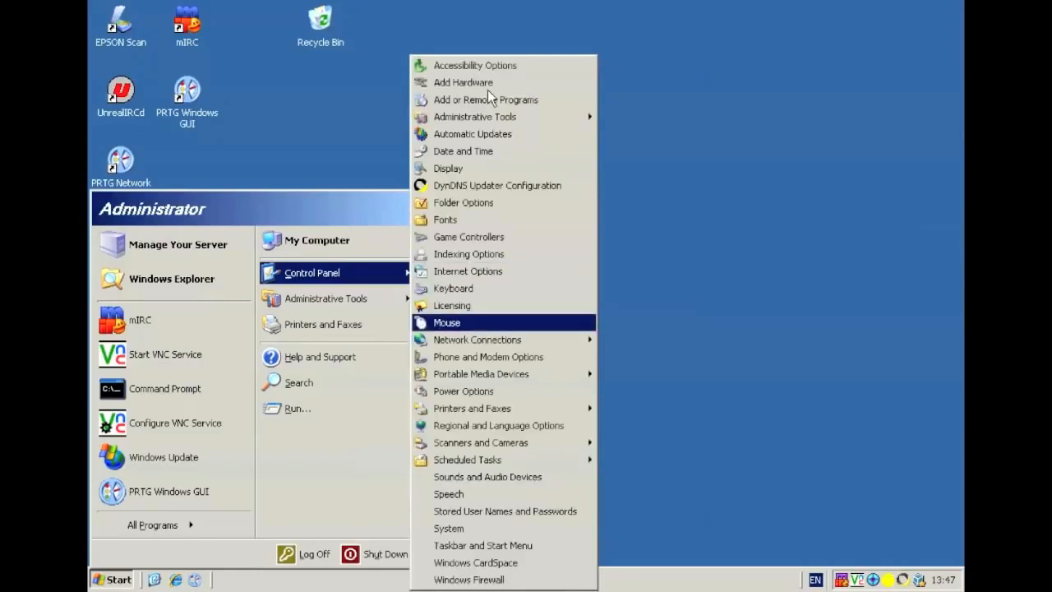
key(Down)
key(Down)
key(Down)
key(Down)
key(Down)
key(Down)
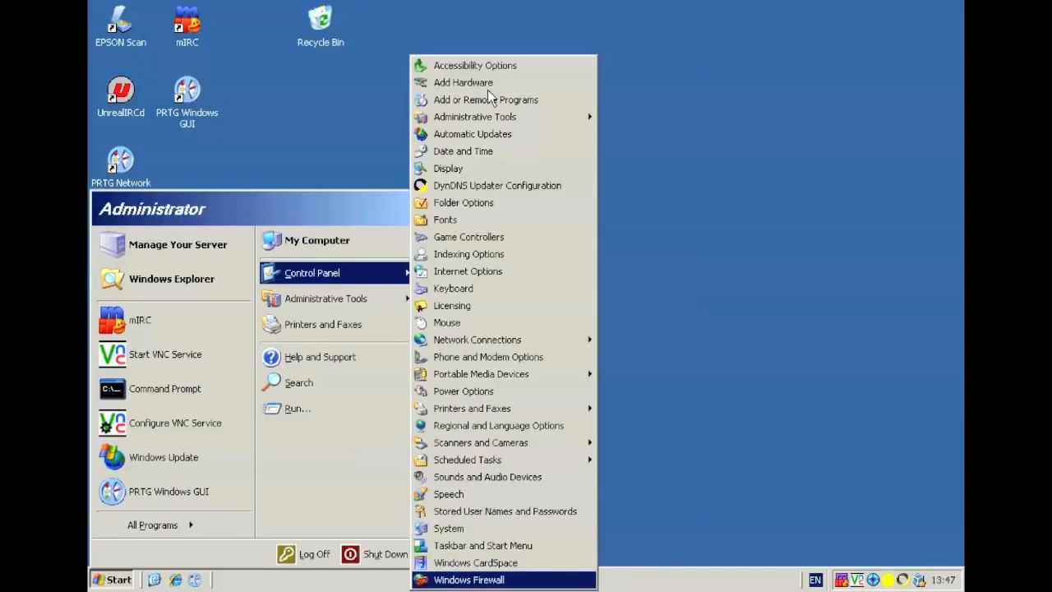
key(Return)
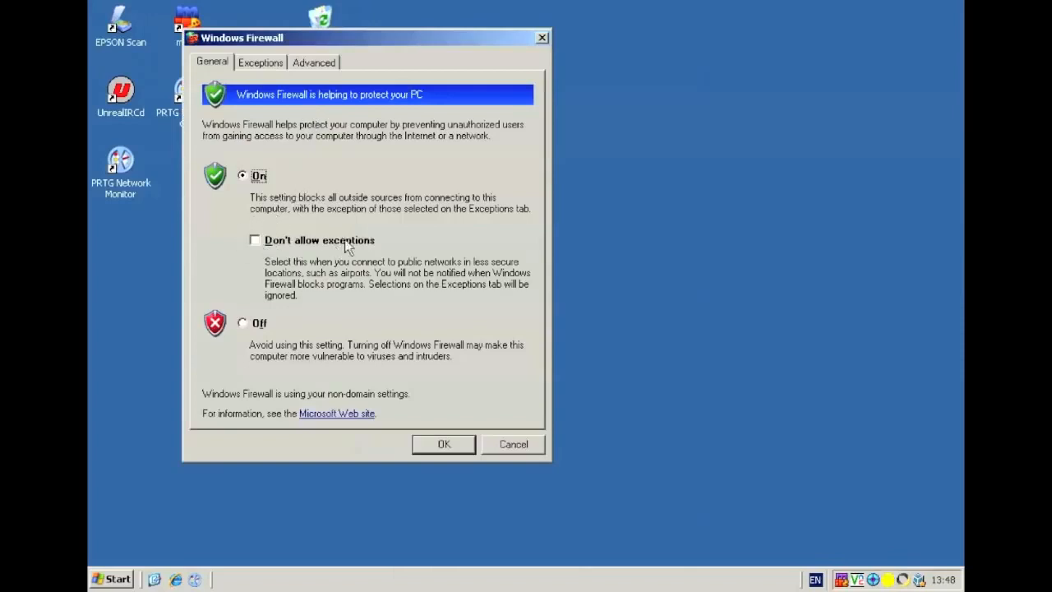
Step: Examine the Remote Desktop service in the firewall exceptions, including its port entry and scope settings
click(262, 64)
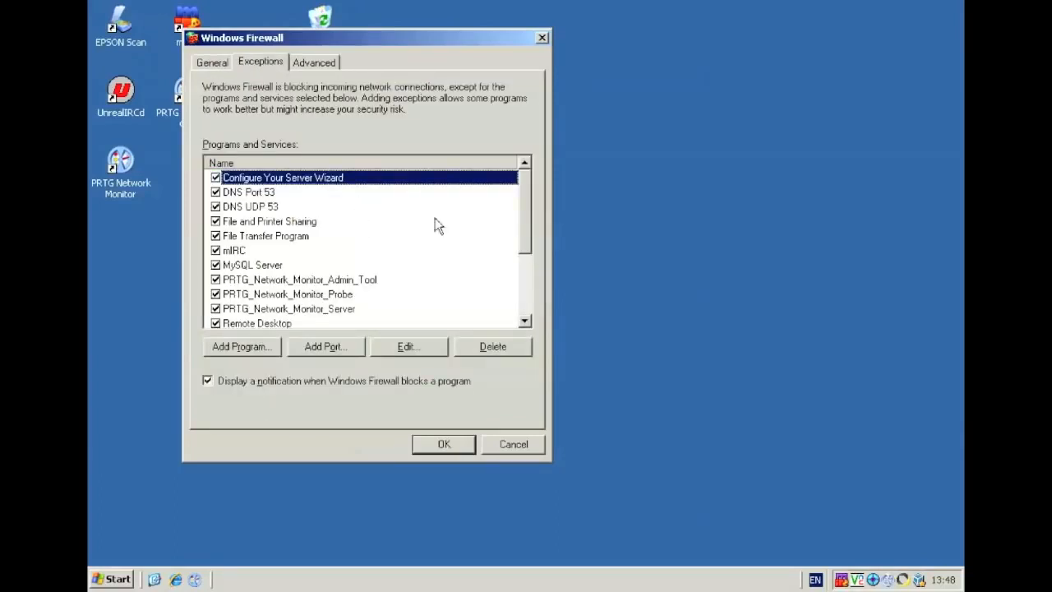
drag(524, 207, 520, 266)
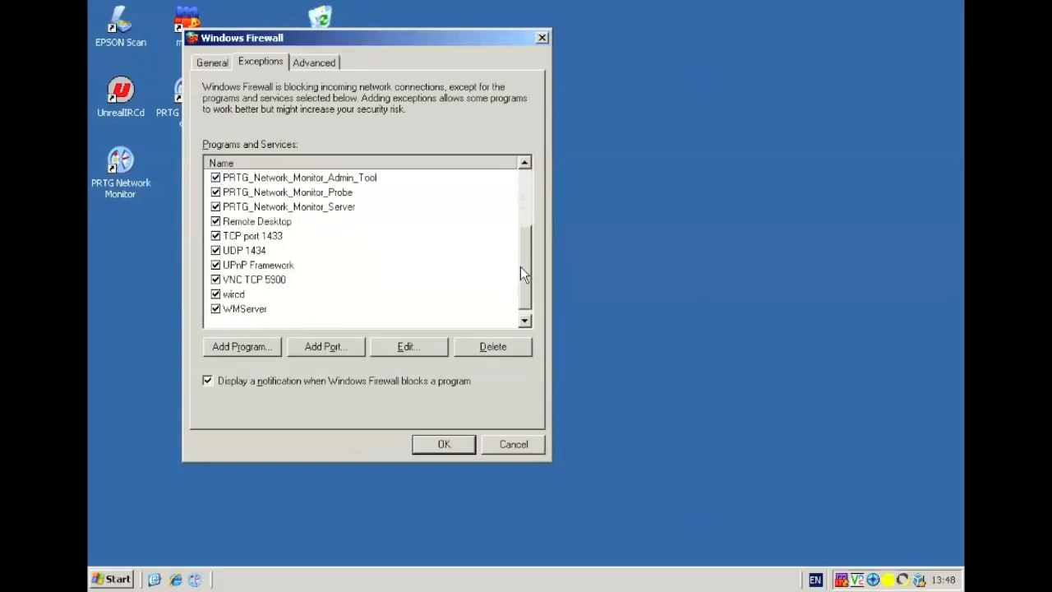
click(245, 223)
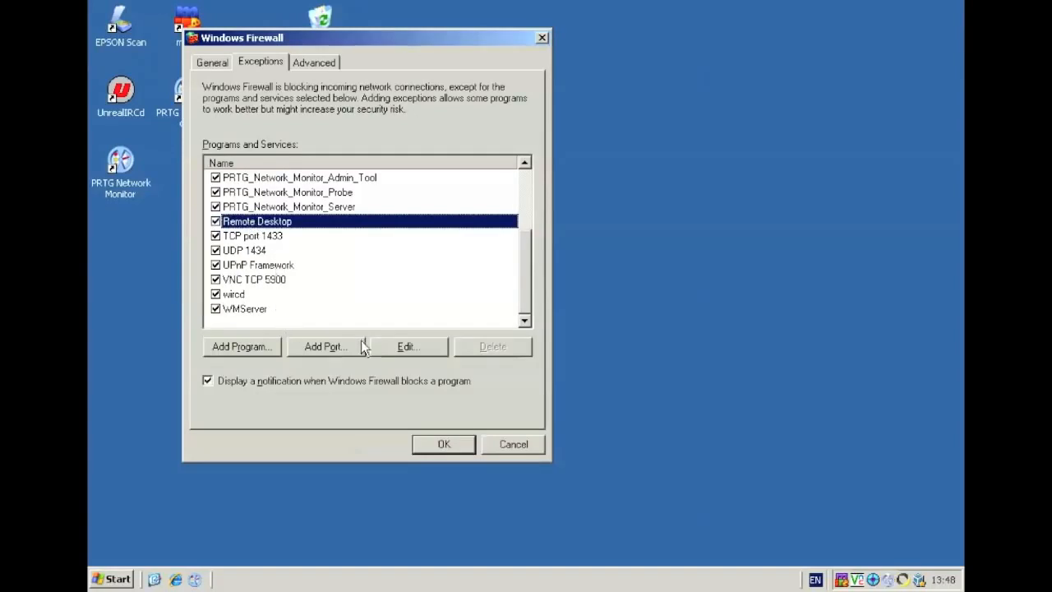
click(386, 347)
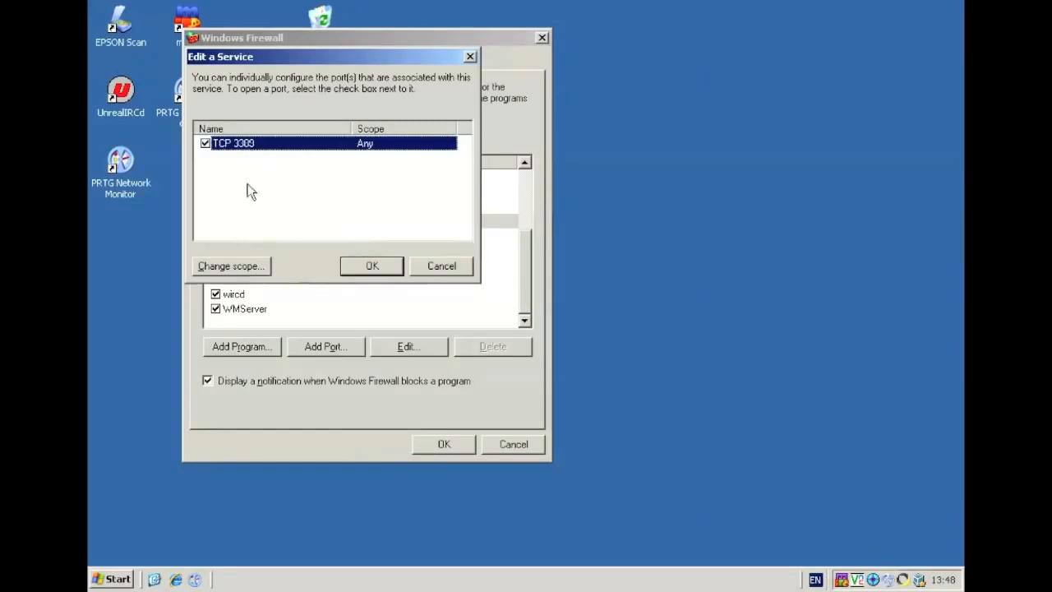
click(236, 266)
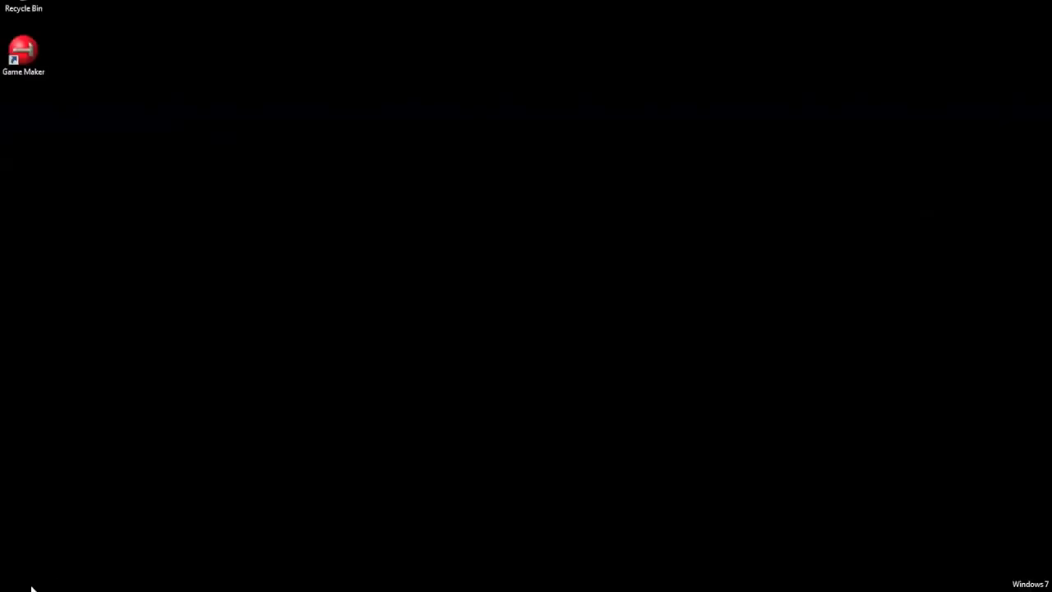
Step: Switch to the Windows 7 machine and open the programs allowed through Windows Firewall
key(super)
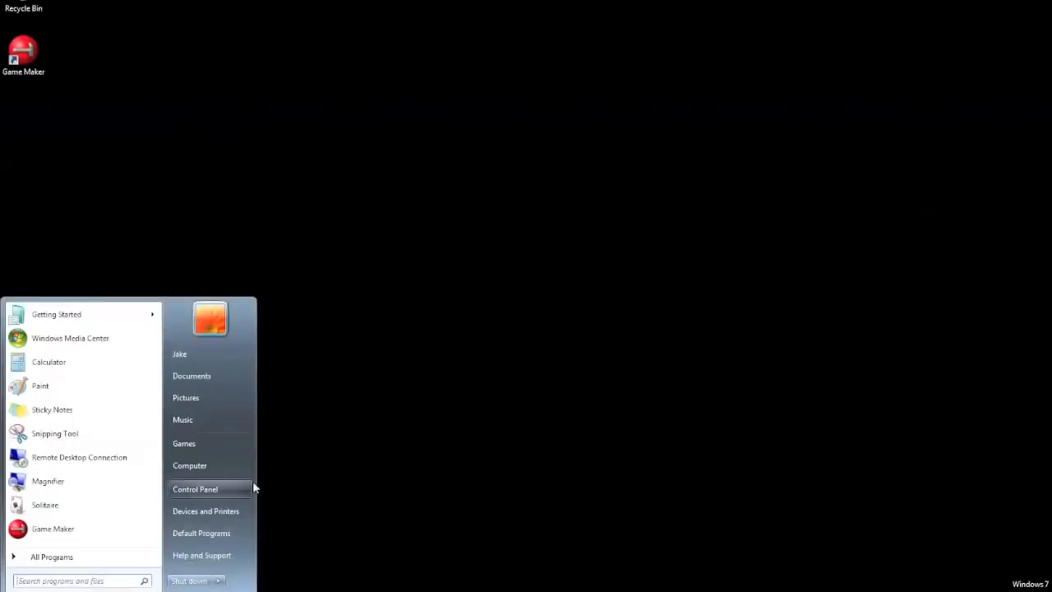
click(231, 492)
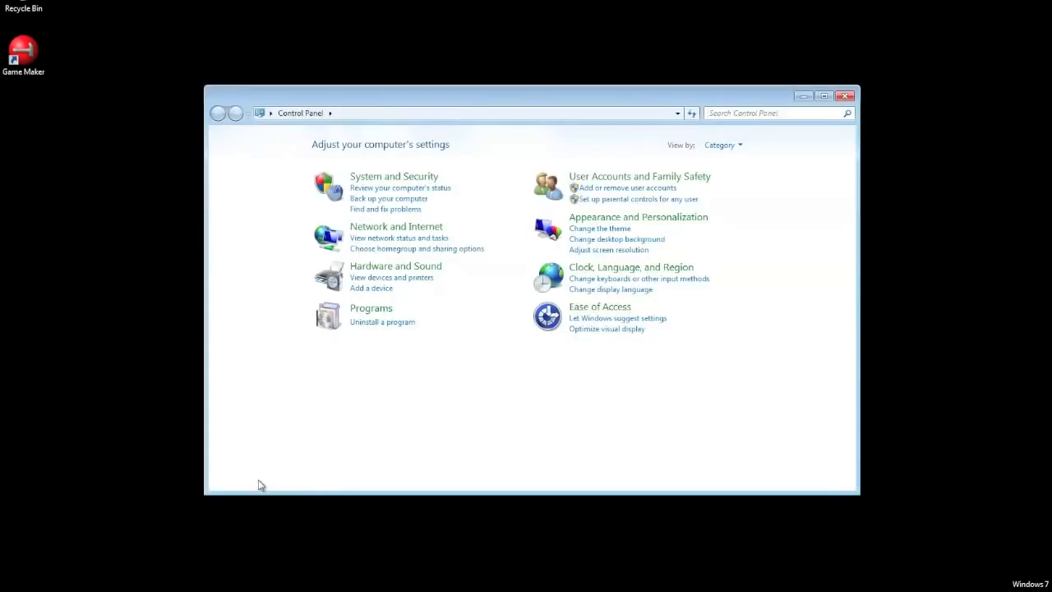
click(406, 178)
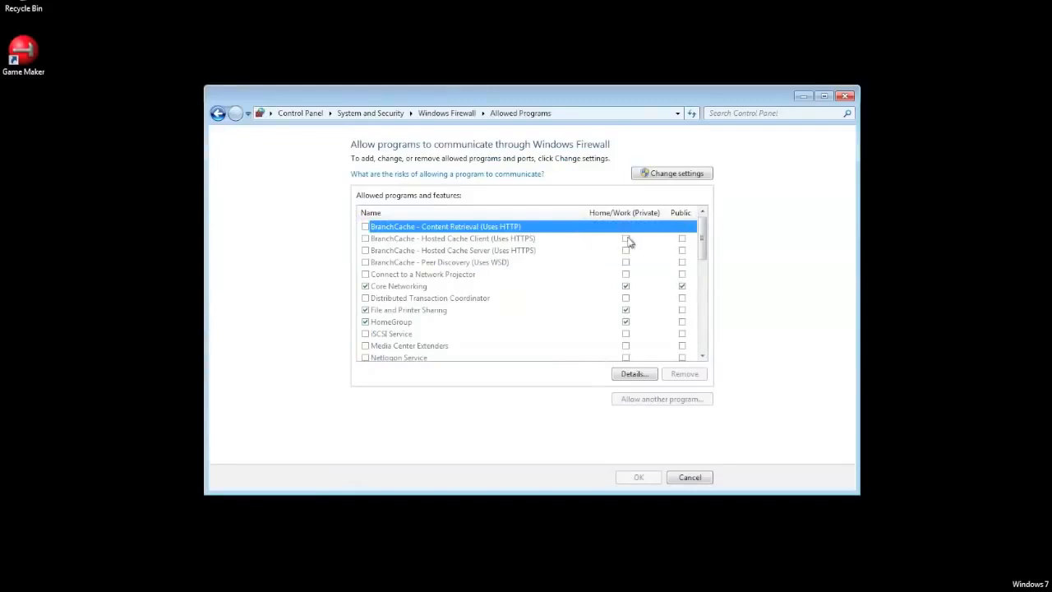
Step: Check the Remote Desktop entry's private and public network access among the allowed programs and unlock the list for changes
drag(701, 236, 700, 274)
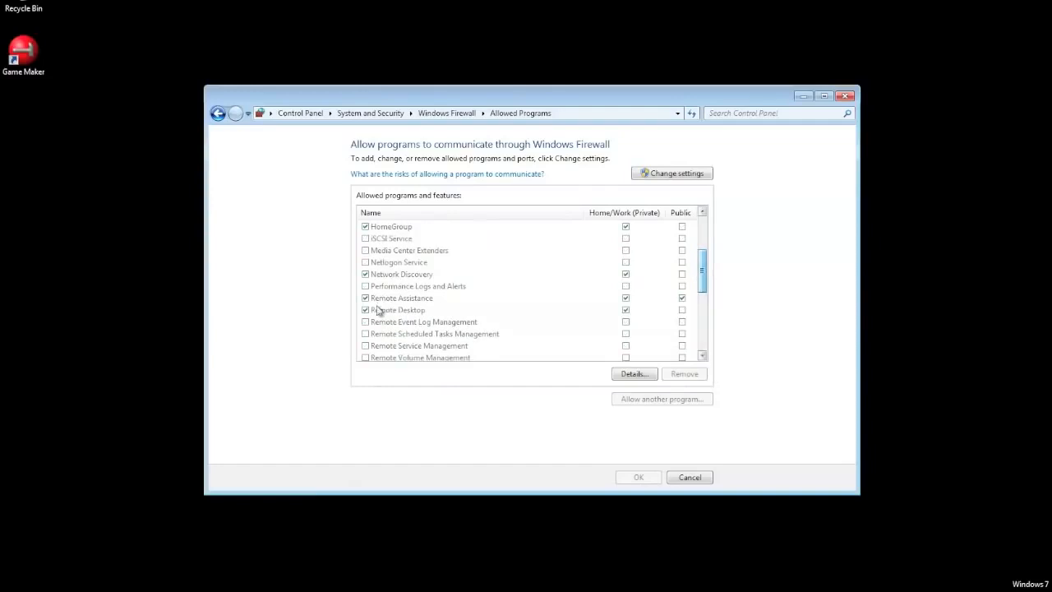
click(392, 310)
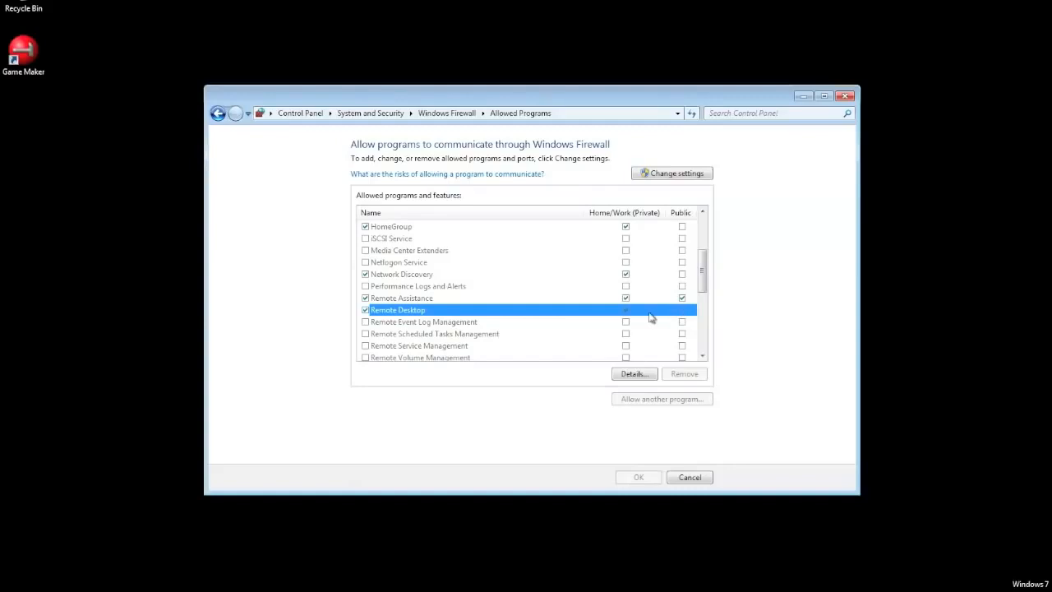
scroll(633, 284, down, 1)
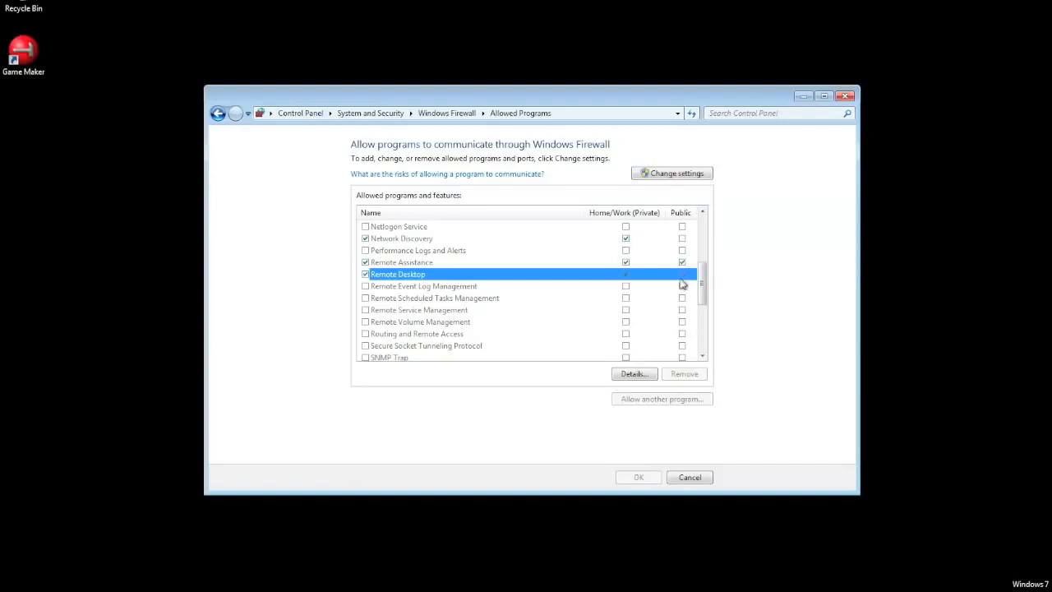
scroll(667, 247, up, 1)
click(674, 173)
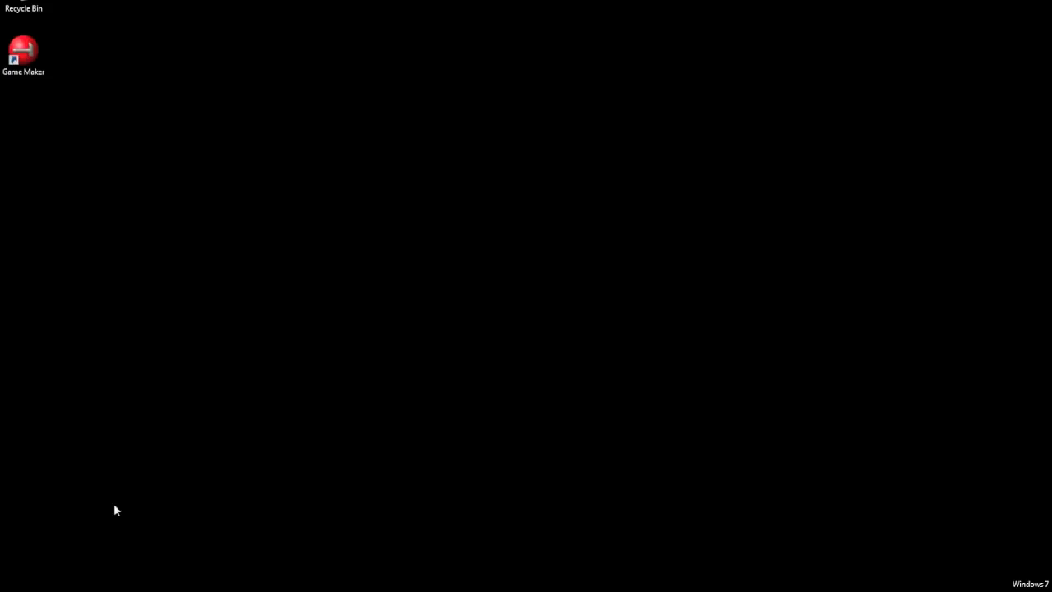
Step: Open the computer's network adapter connections through the Network and Sharing Center
key(super)
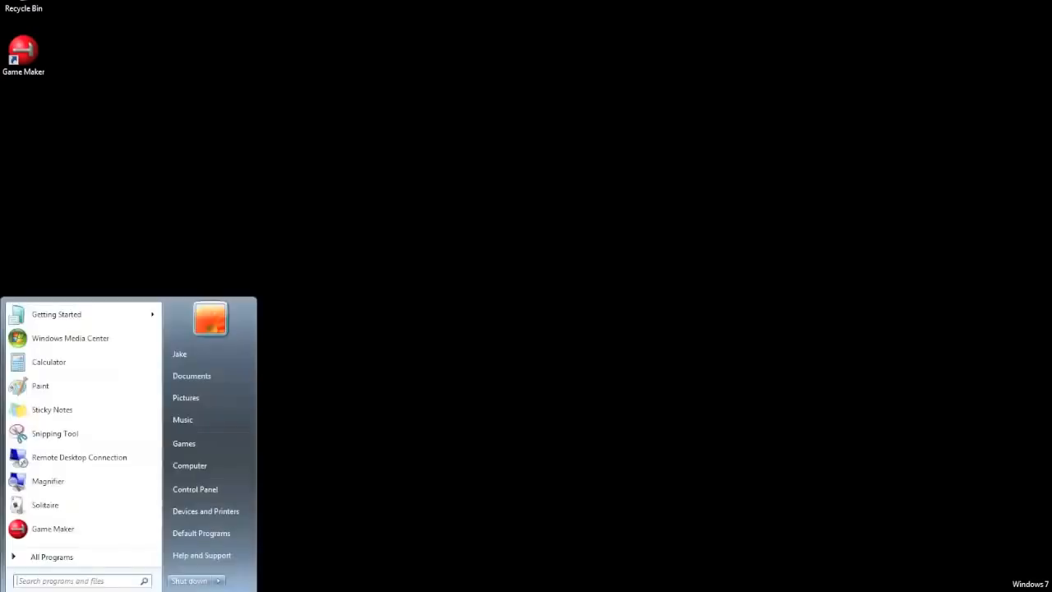
click(207, 491)
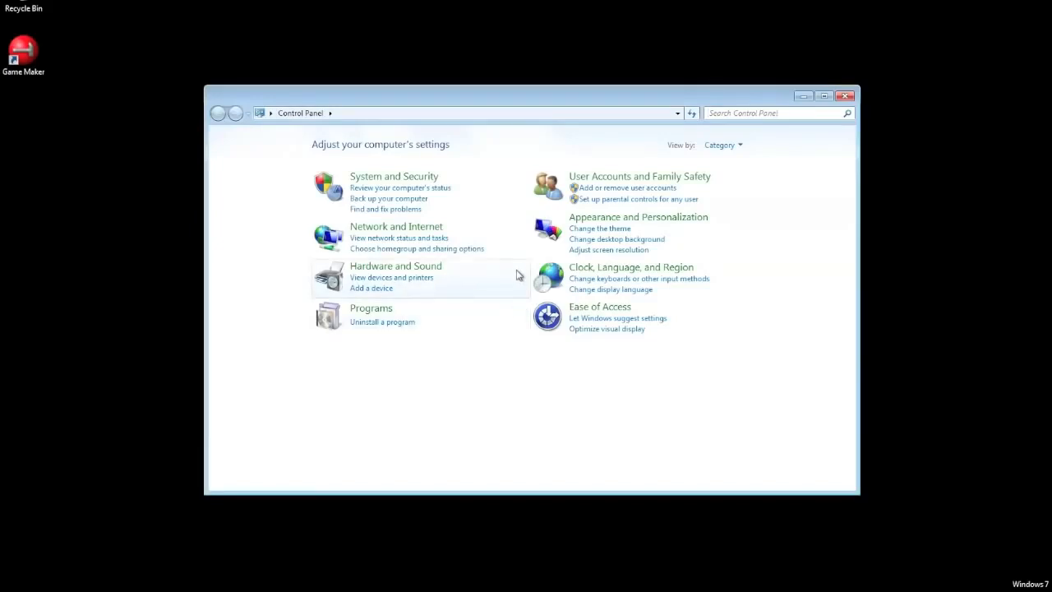
click(408, 232)
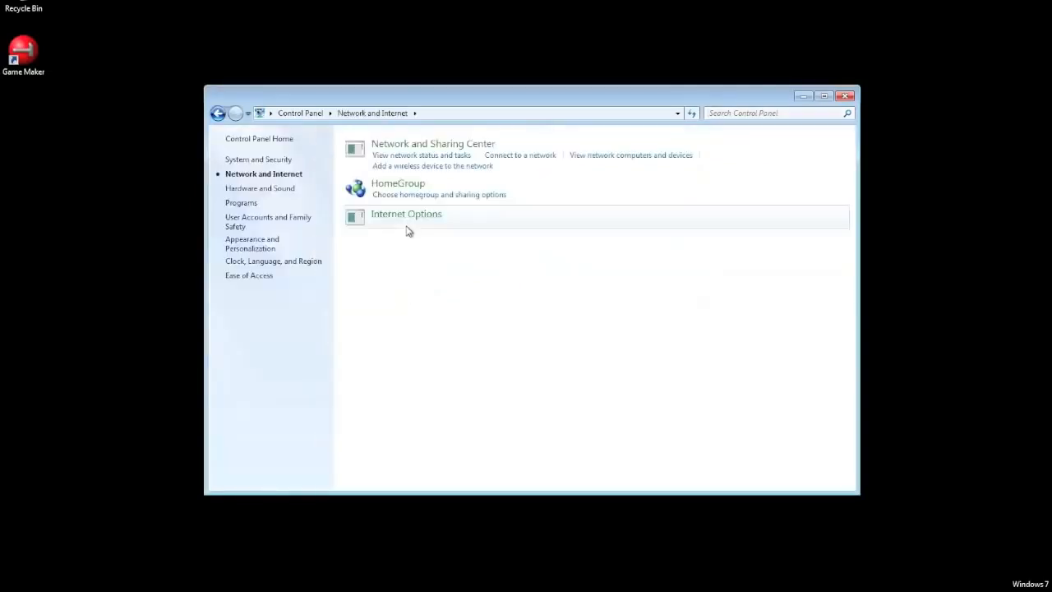
click(440, 146)
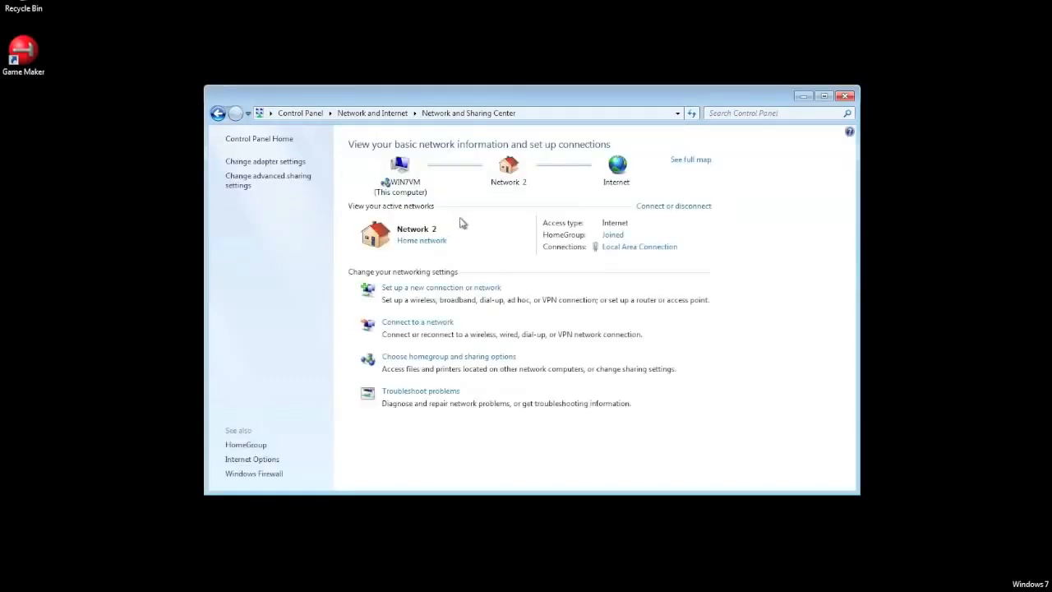
click(245, 163)
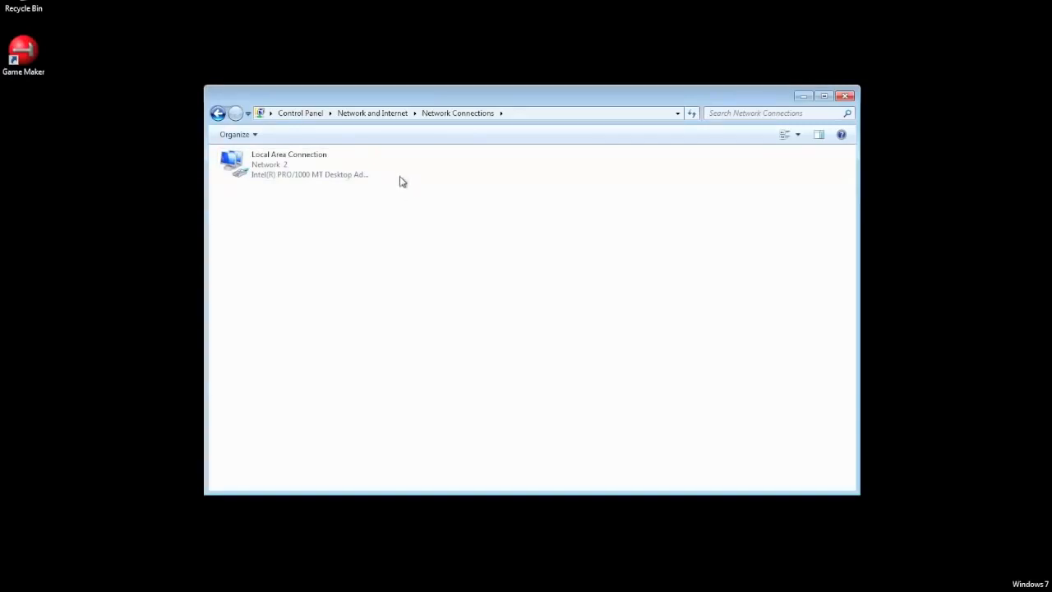
Step: Open the Local Area Connection's Internet Protocol Version 4 properties and move the dialog aside from the connection's properties
right_click(284, 167)
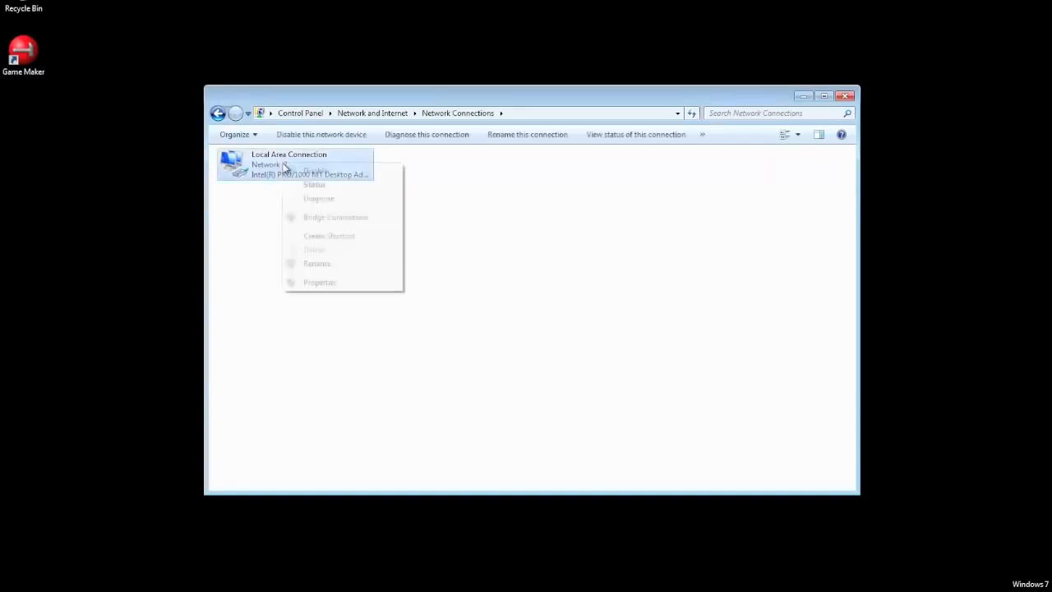
click(364, 286)
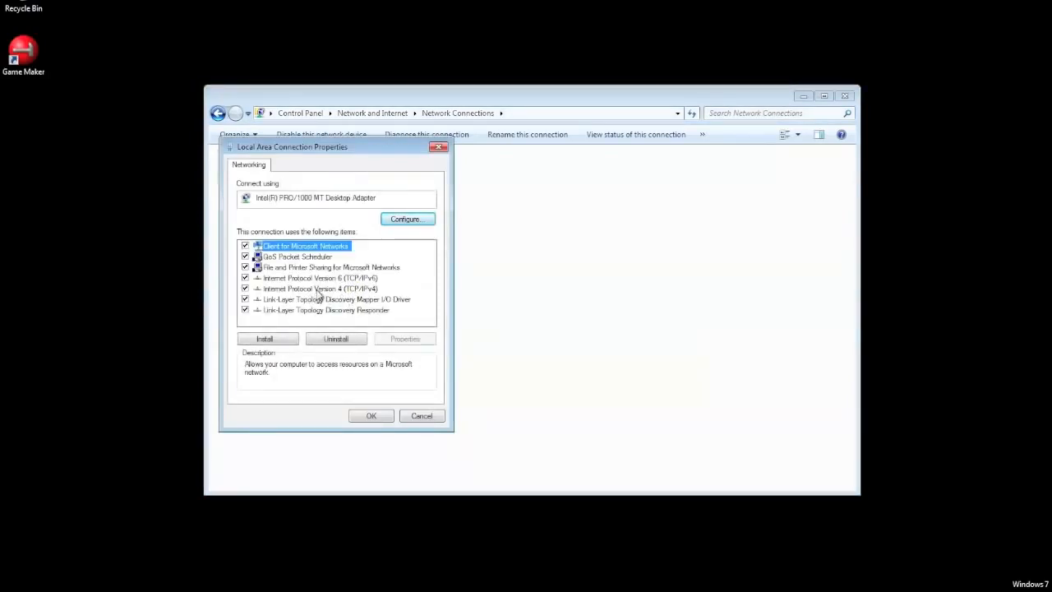
click(323, 291)
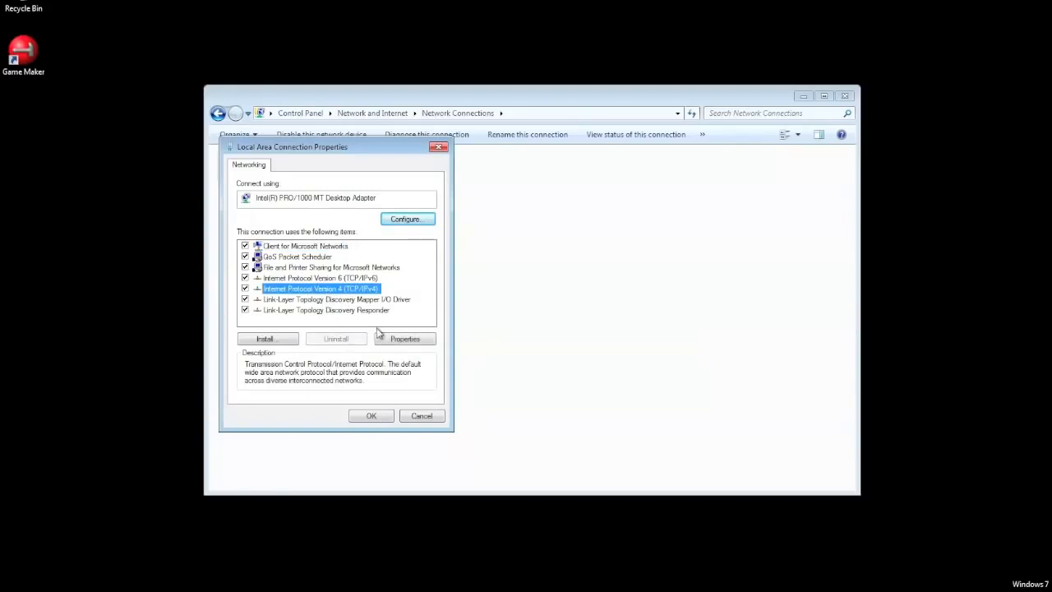
click(408, 340)
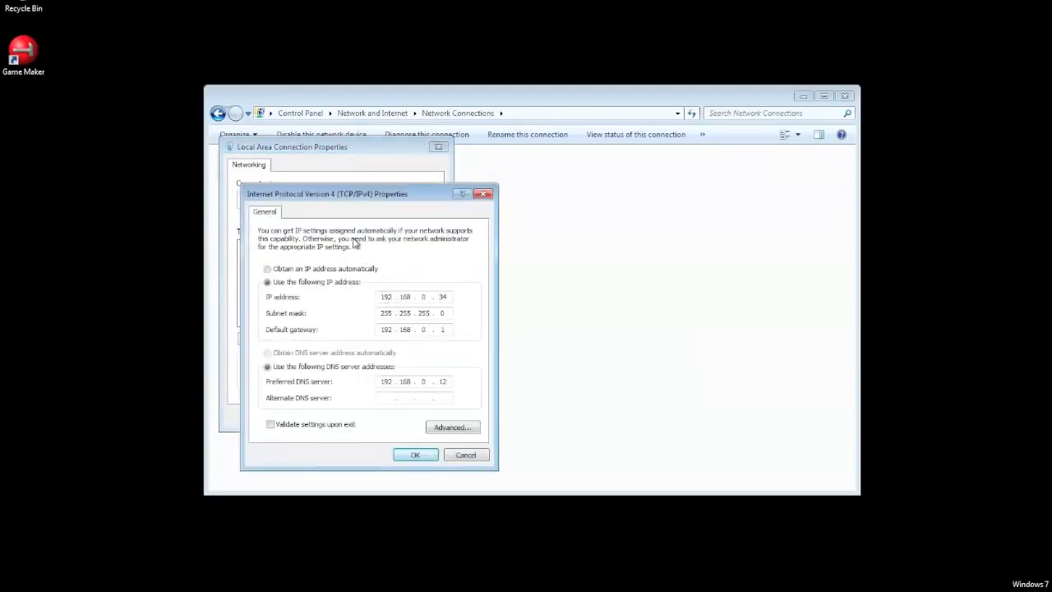
drag(348, 200, 660, 206)
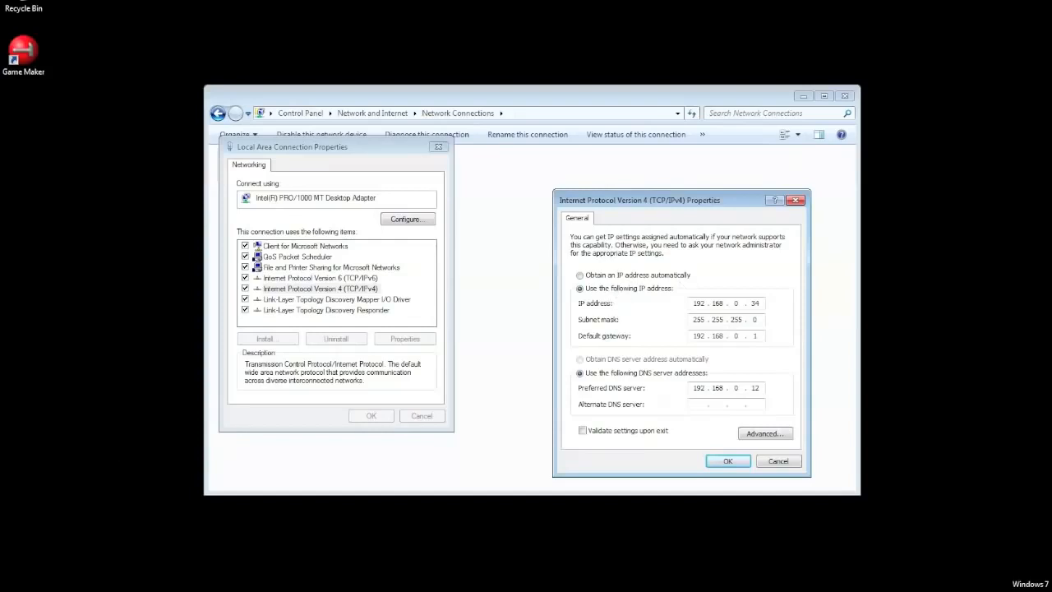
Step: Check the computer's IP configuration by running ipconfig in a command prompt, and close the prompt
key(super)
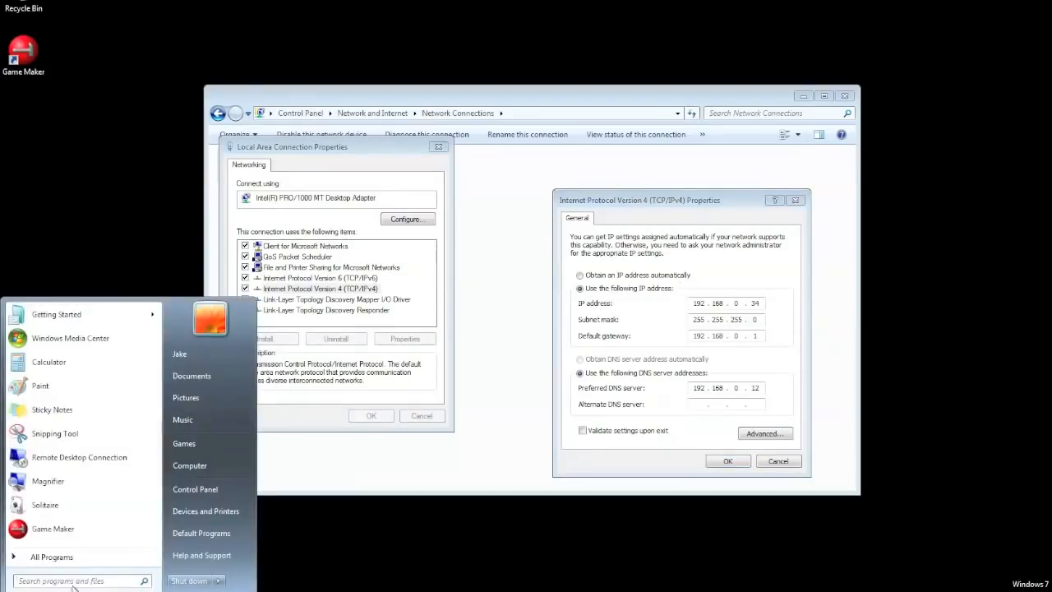
text(cmd)
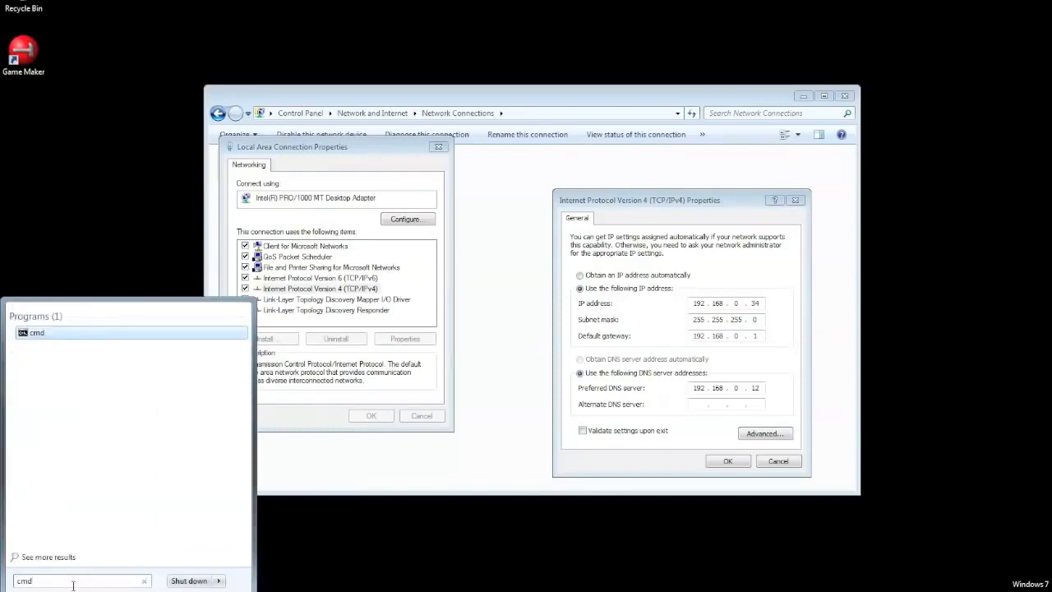
key(Return)
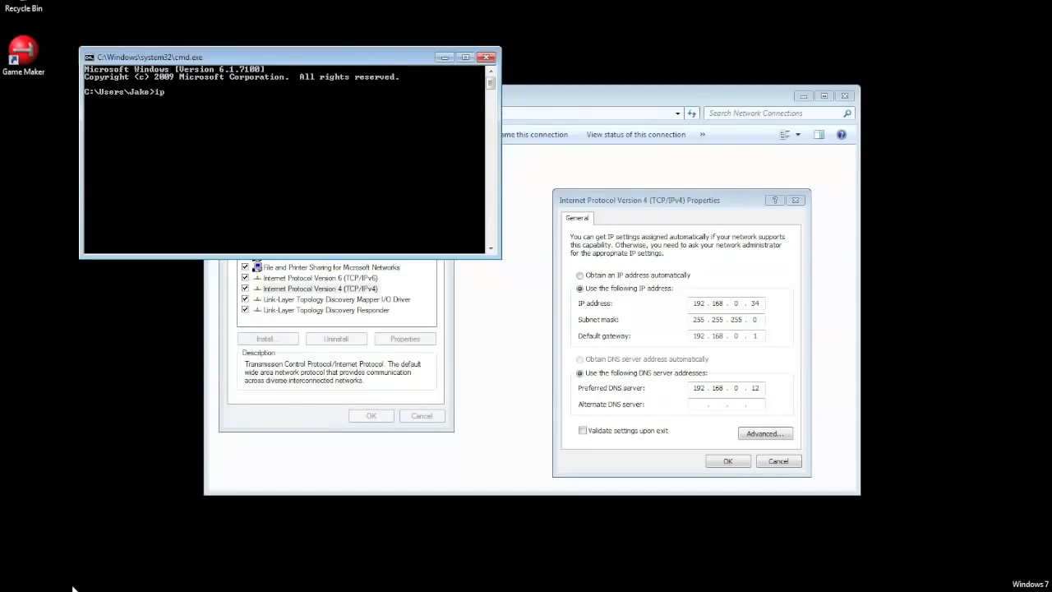
text(ipconfig)
key(Return)
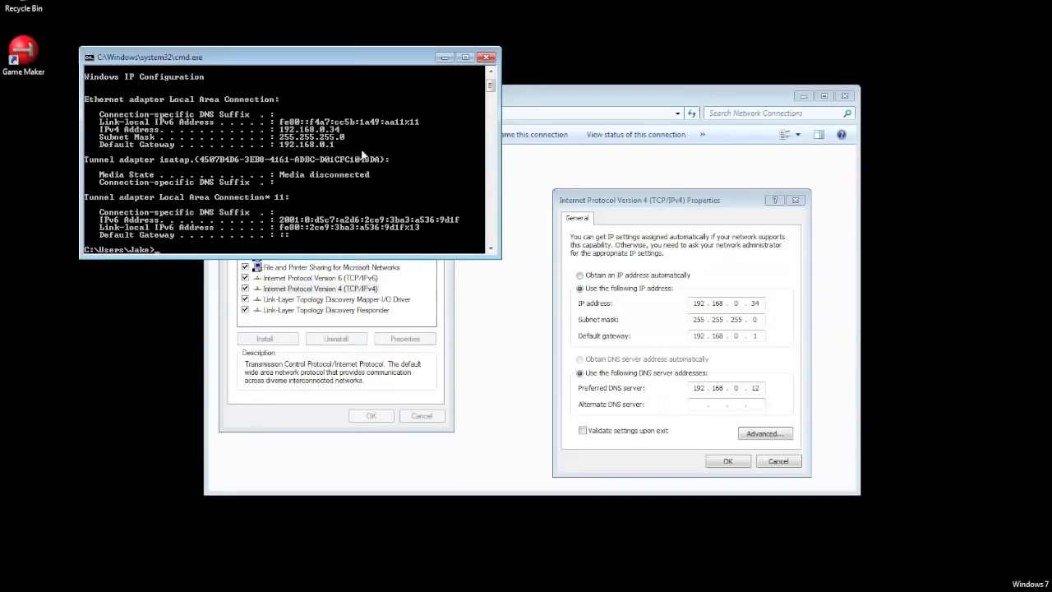
click(486, 57)
Step: Set the preferred DNS server to 208.67.222.222 and the alternate to 208.67.220.220, and accept the IPv4 settings
click(754, 388)
key(BackSpace)
key(BackSpace)
key(BackSpace)
key(BackSpace)
key(BackSpace)
key(BackSpace)
key(BackSpace)
key(BackSpace)
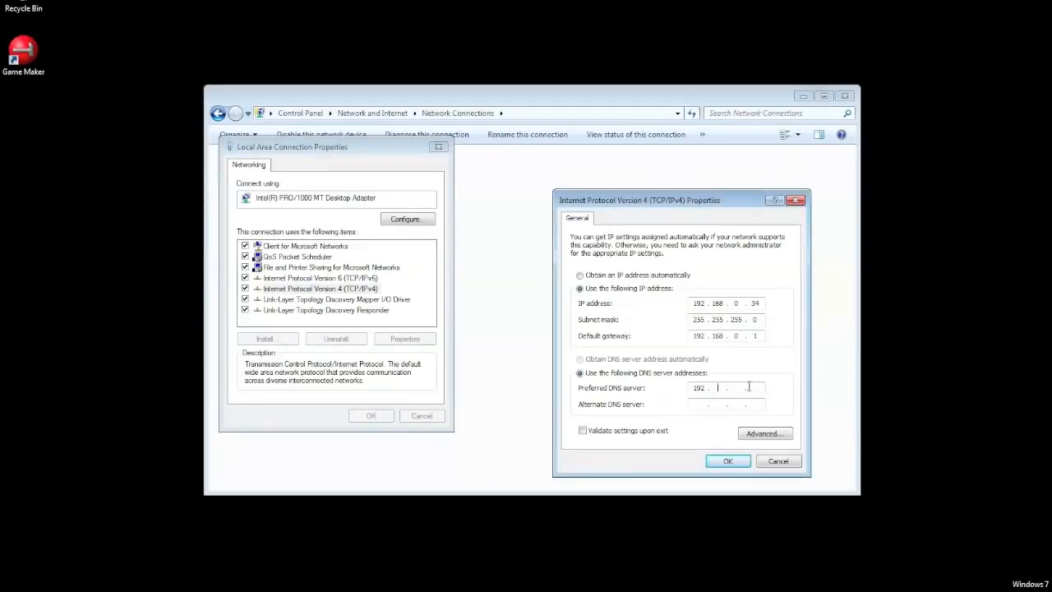
text(208 . 67 . 222 . 222)
click(699, 404)
text(208 . 67 . 220 . 220)
click(738, 464)
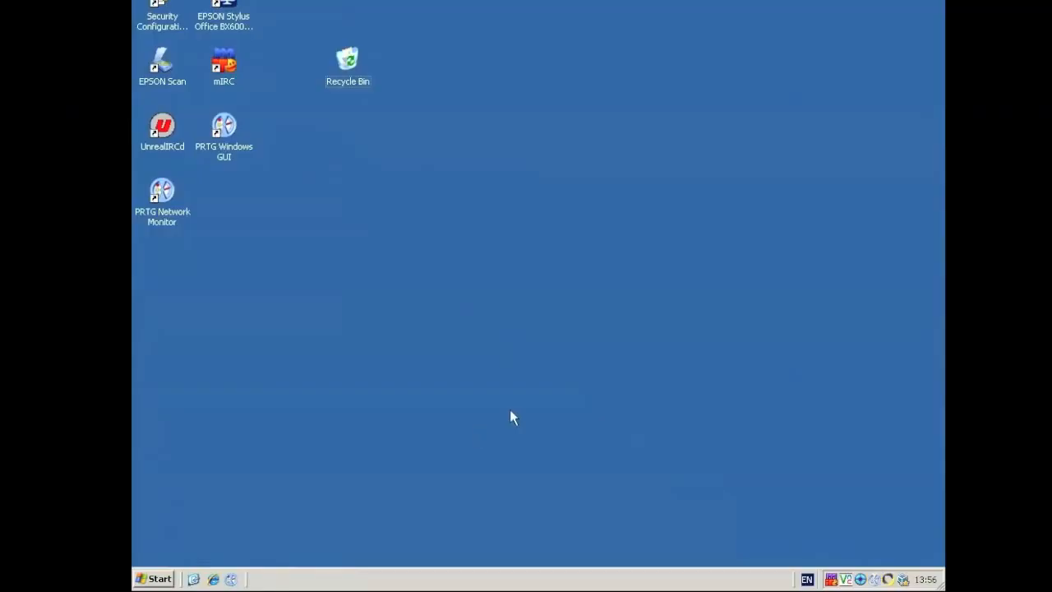
Step: Switch to the Windows Server machine and open its Network Connections window from the Control Panel entries
click(158, 579)
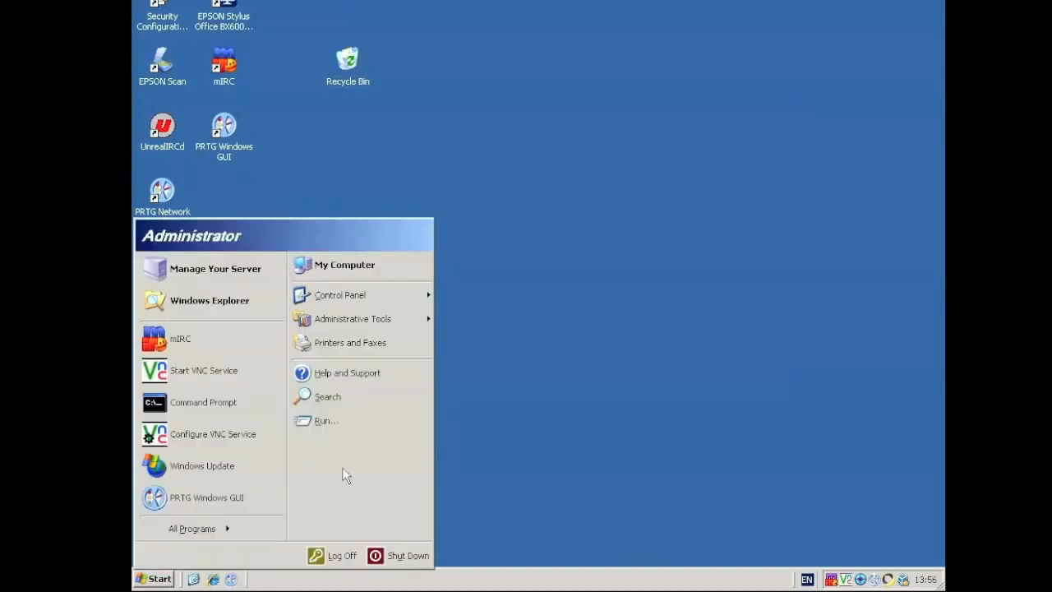
click(382, 304)
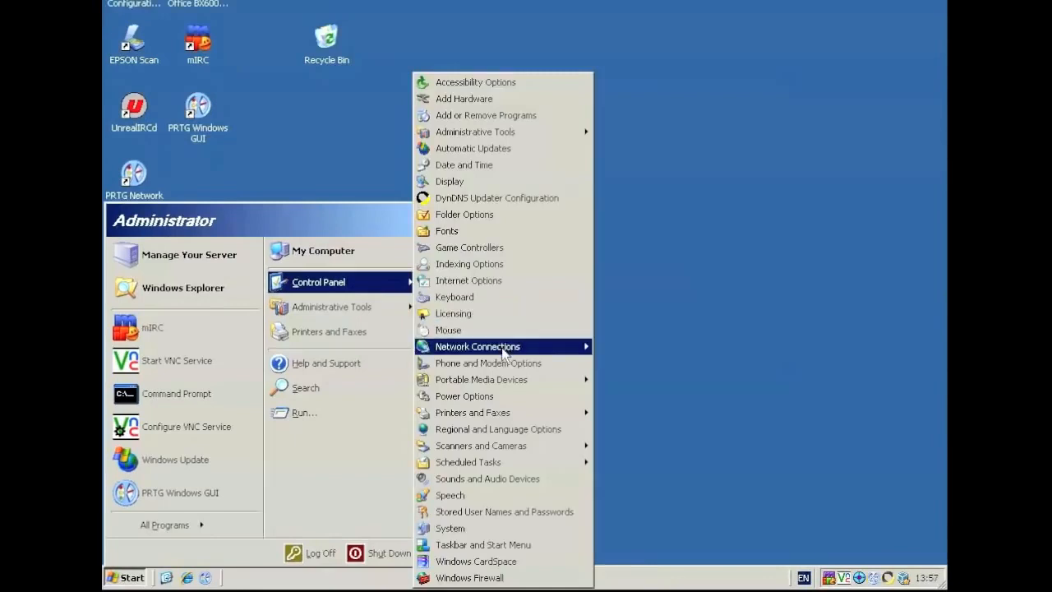
mouse_move(504, 352)
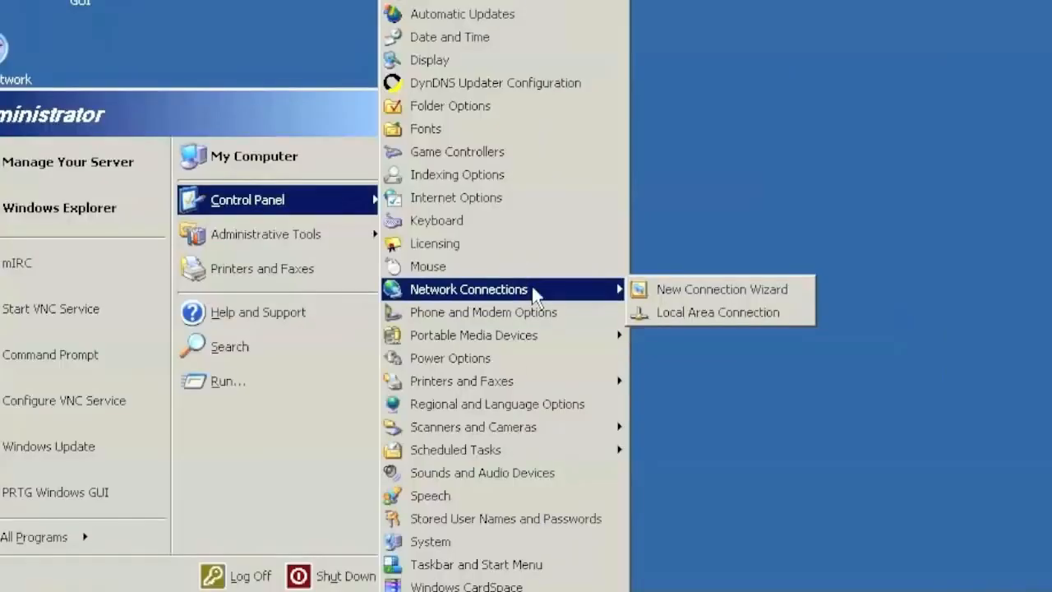
right_click(517, 349)
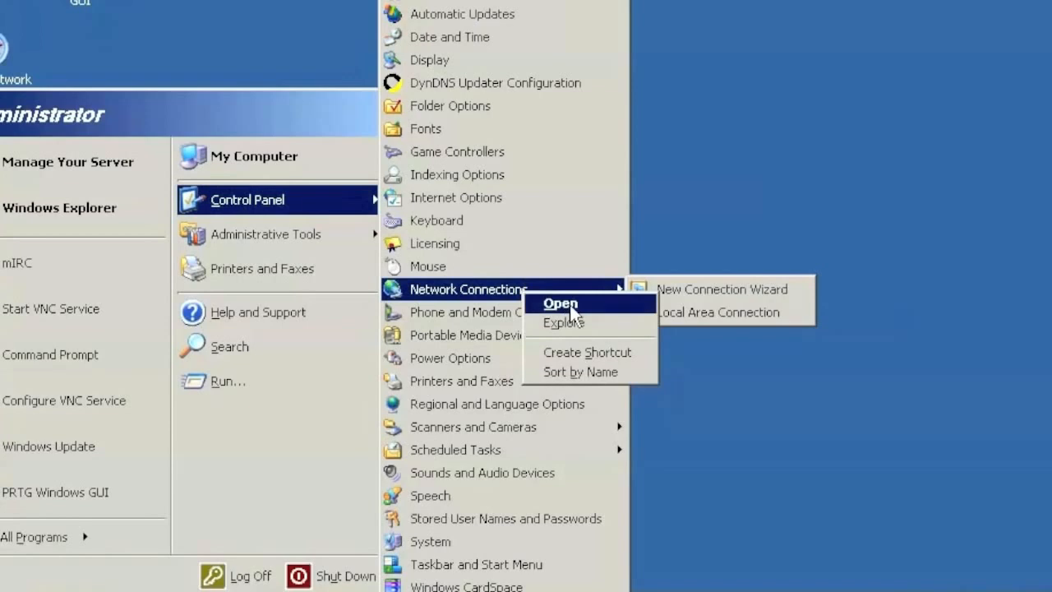
click(568, 304)
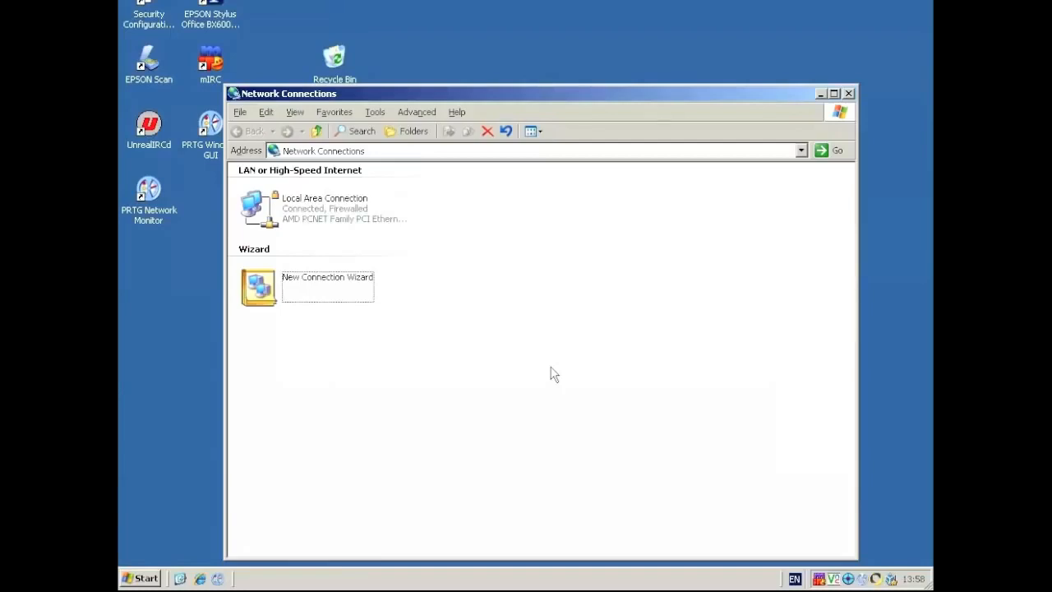
Step: Examine the Internet Protocol (TCP/IP) settings of the server's Local Area Connection and close them without changes
click(347, 221)
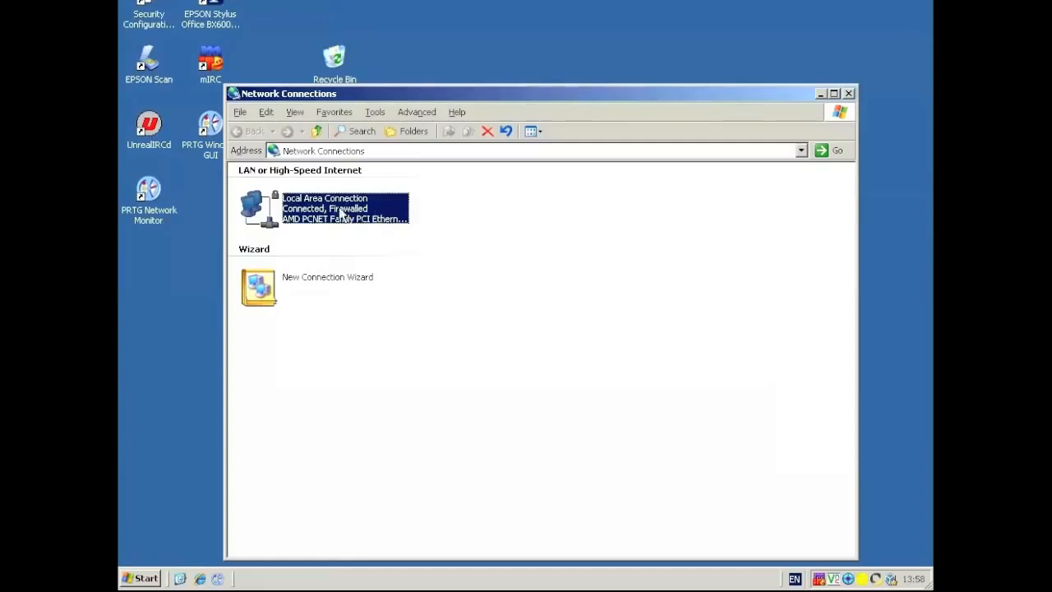
right_click(339, 207)
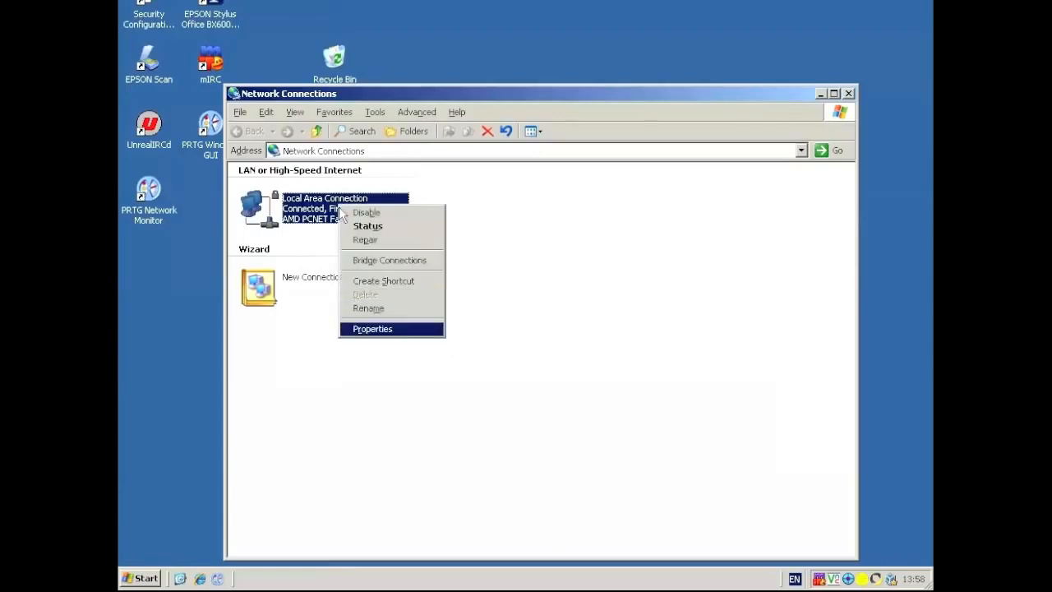
click(373, 329)
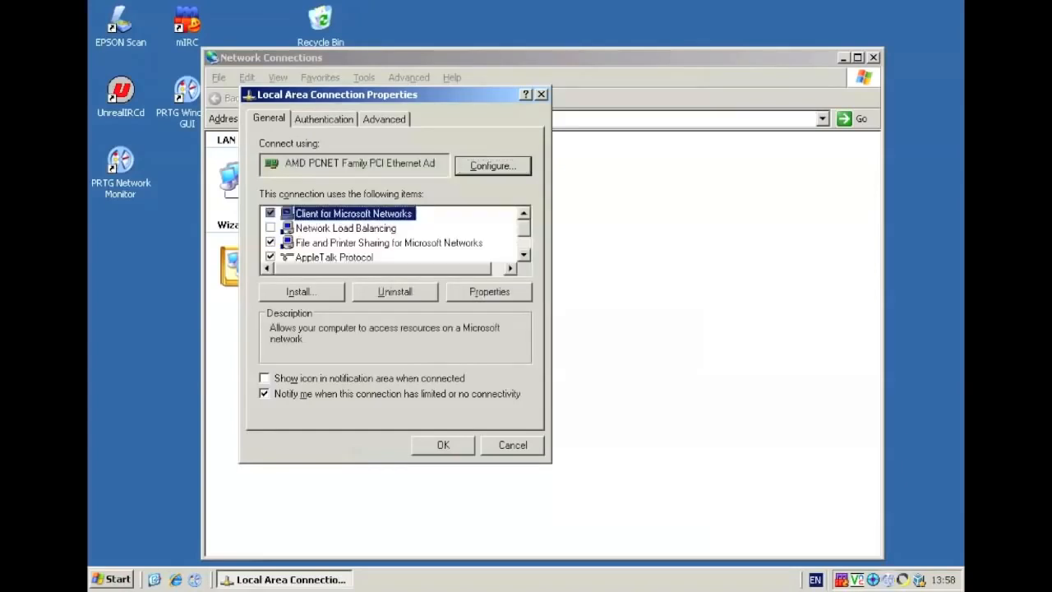
scroll(388, 238, down, 1)
click(349, 243)
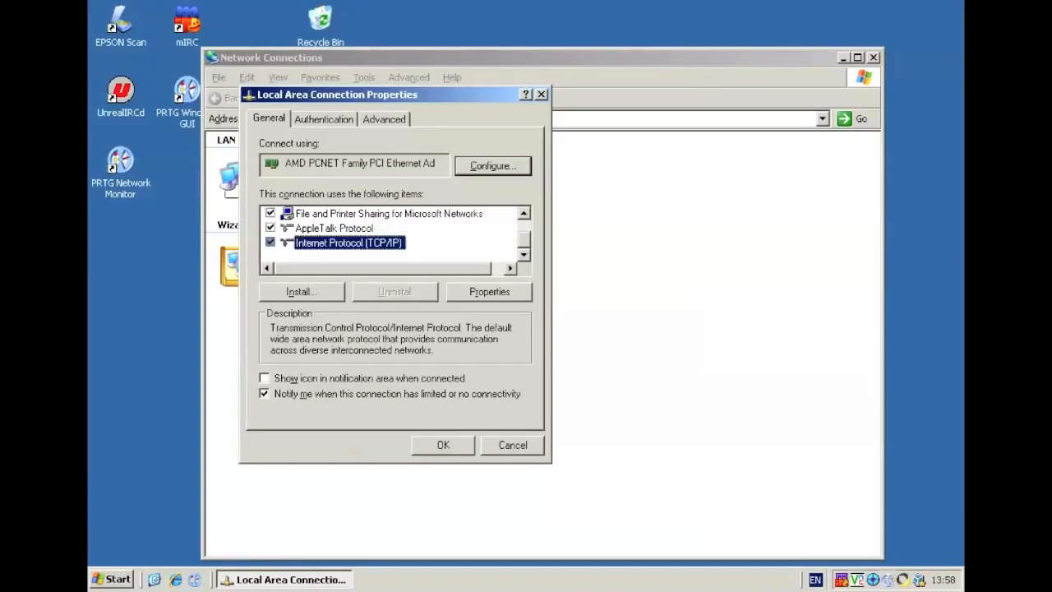
double_click(350, 243)
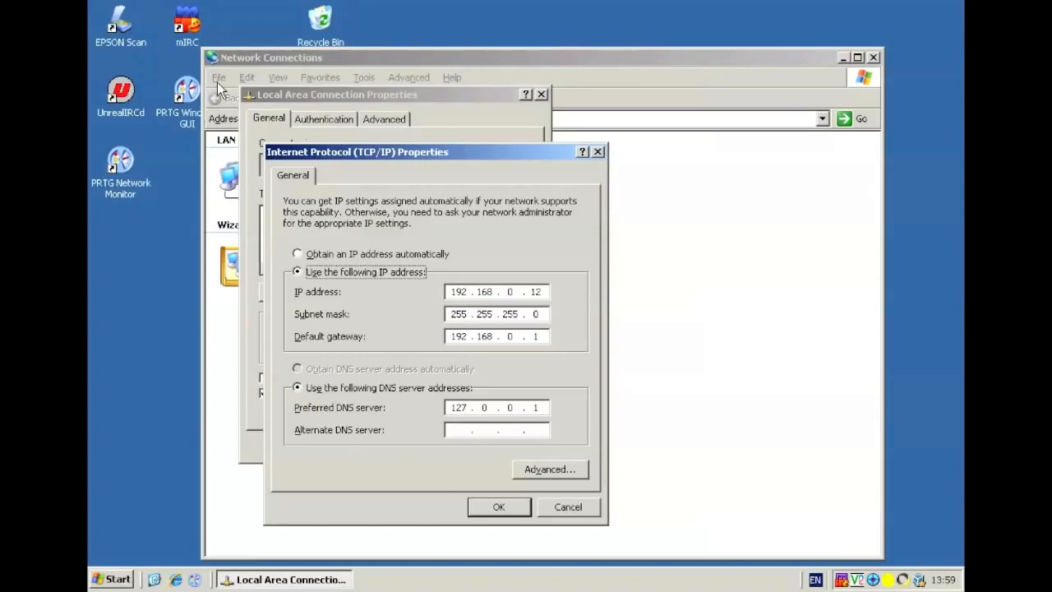
key(Escape)
key(Escape)
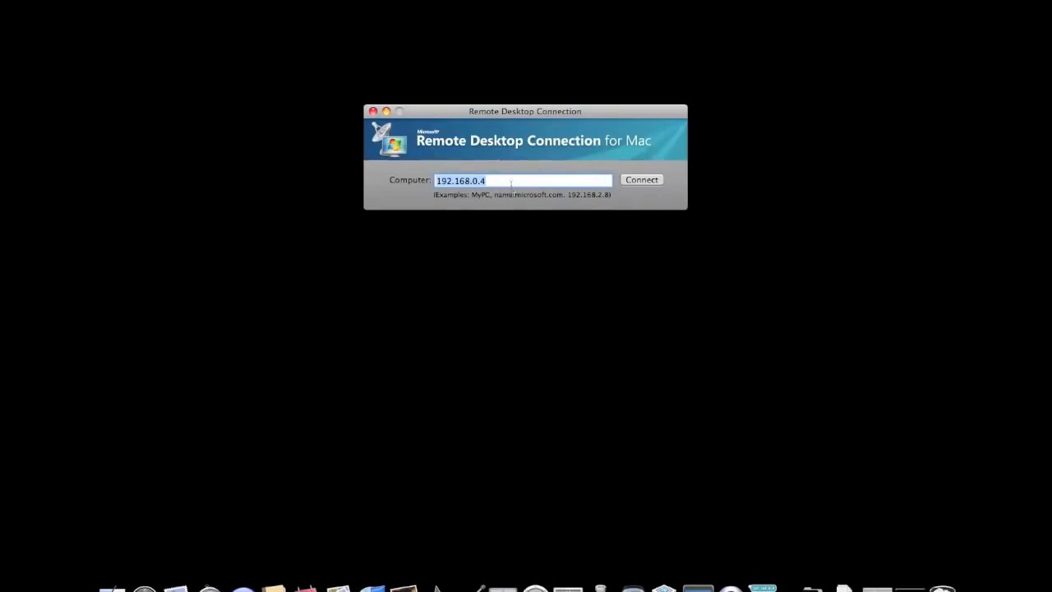
Step: Switch to Remote Desktop Connection for Mac and connect to the computer at 192.168.0.34:3389
click(511, 182)
key(BackSpace)
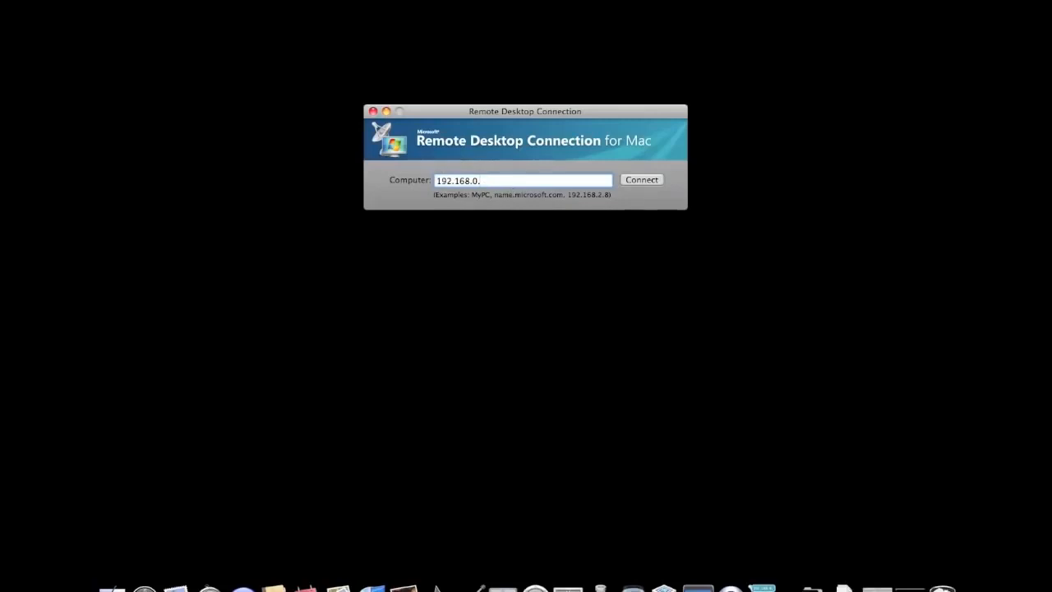
text(34)
text(:3389)
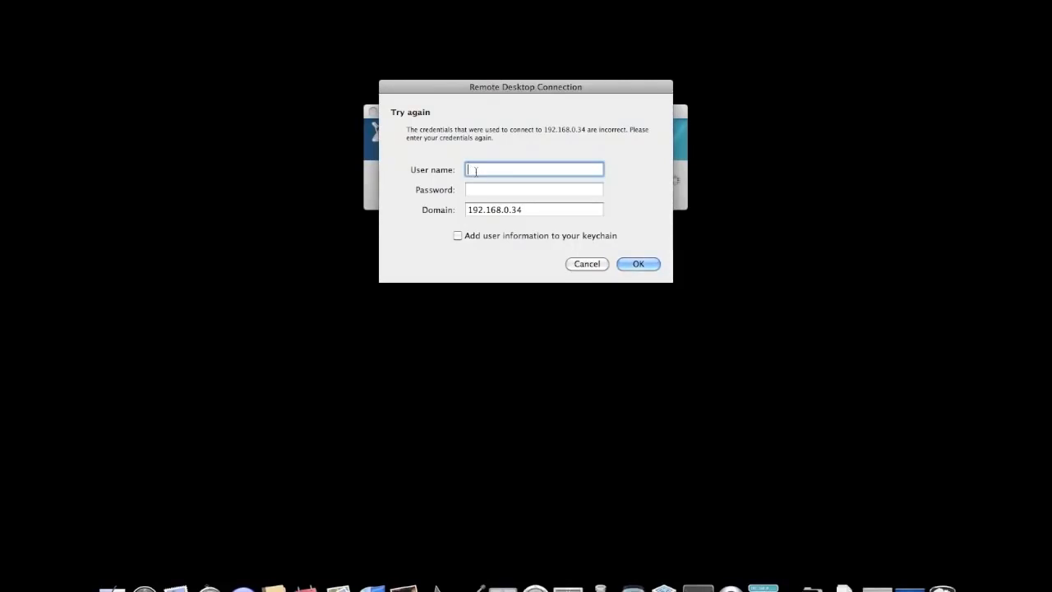
Step: Enter the account's user name for 192.168.0.34 and submit the credentials to log on
text(jake)
key(Tab)
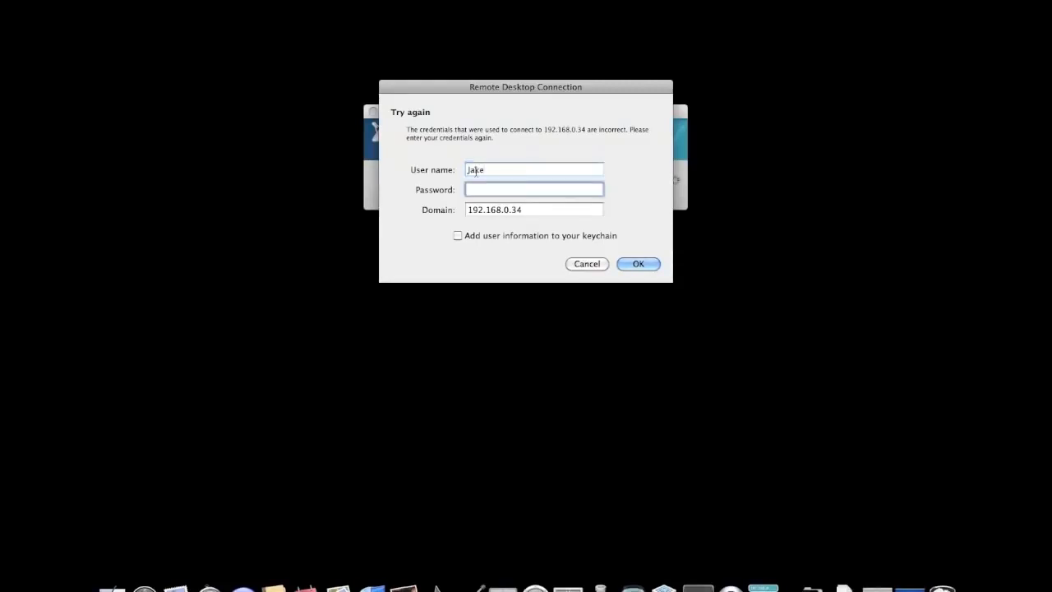
key(Return)
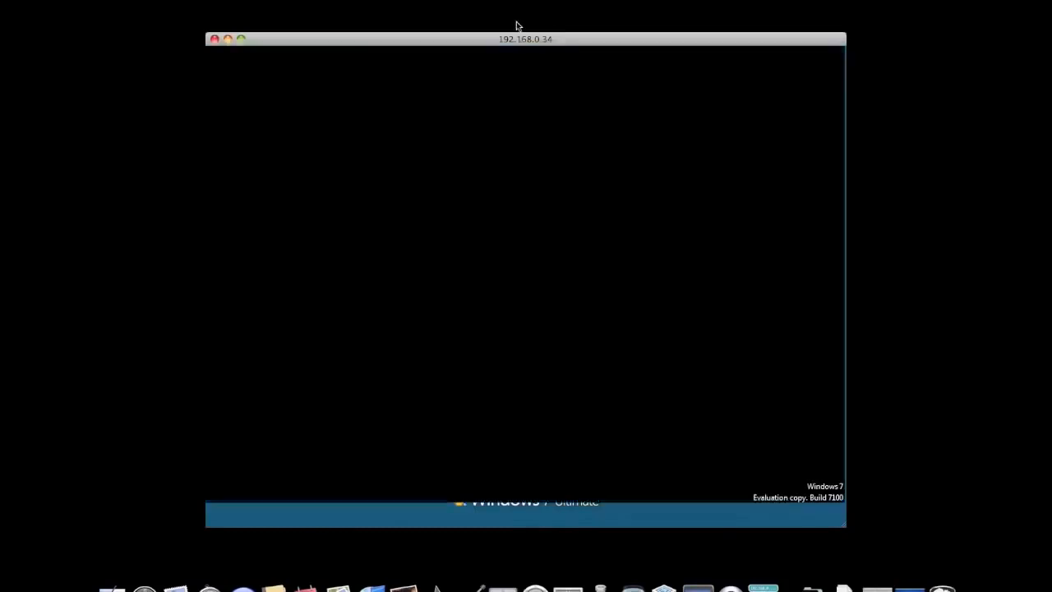
Step: Move the remote session window slightly upward and check the remote computer's Start menu
drag(436, 41, 435, 25)
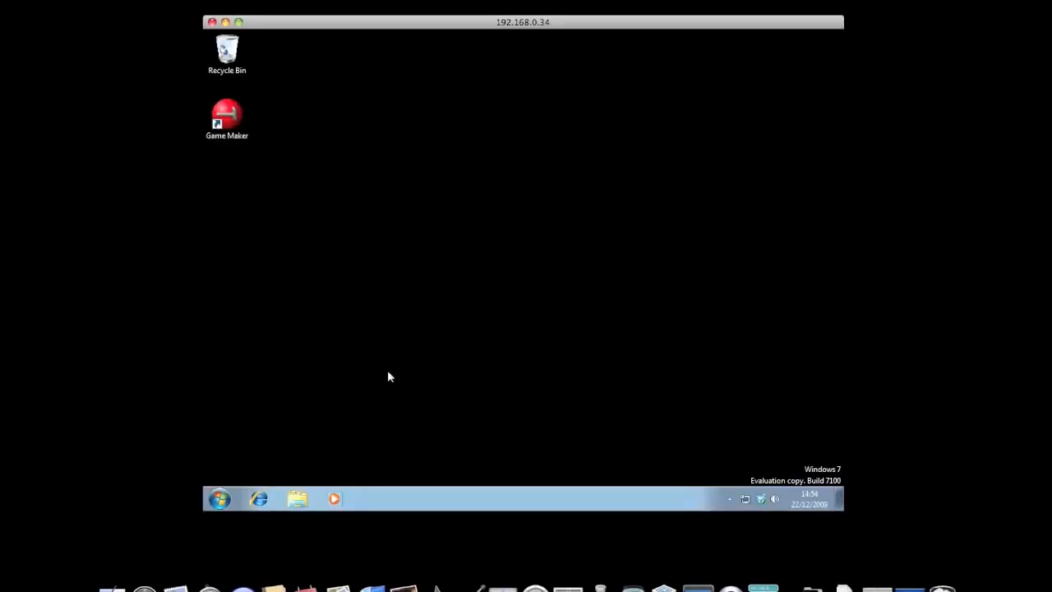
click(219, 498)
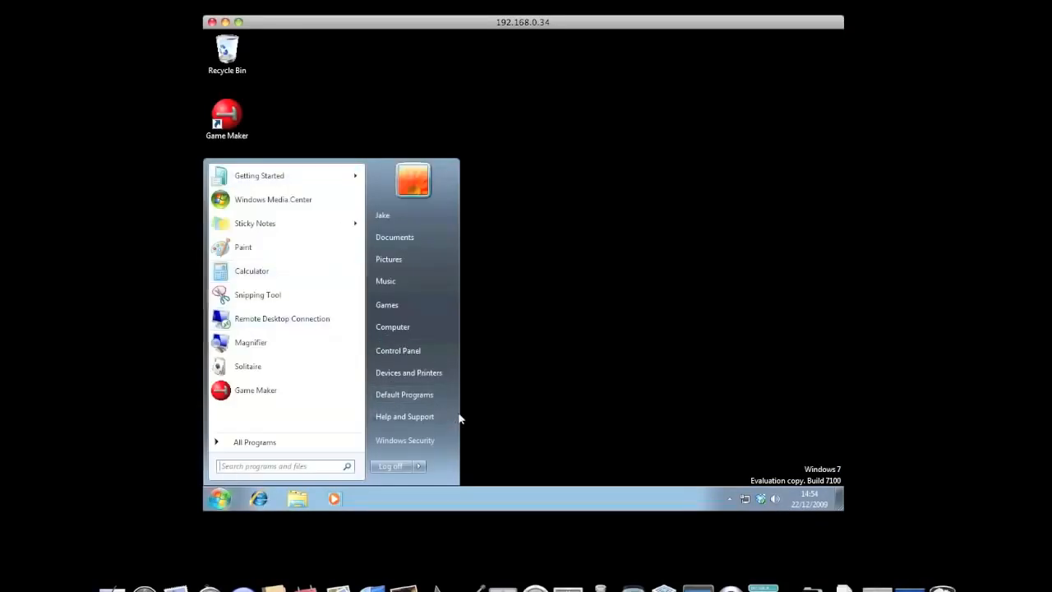
click(564, 312)
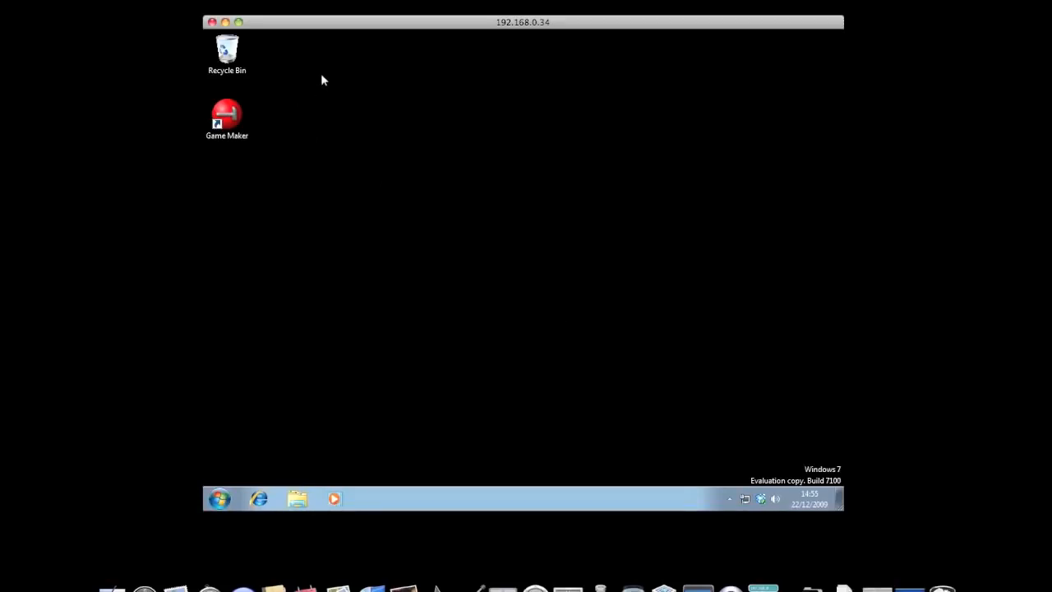
Step: Close the remote session to 192.168.0.34 and confirm the disconnection
click(212, 23)
click(597, 227)
click(599, 216)
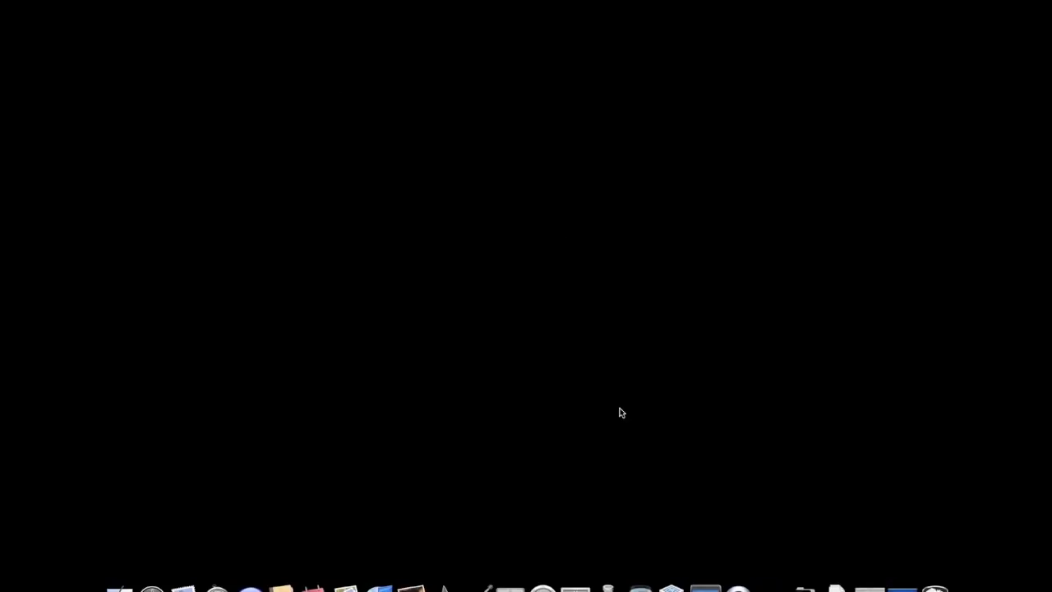
Step: Relaunch Remote Desktop Connection and start connecting to the server at 192.168.0.12:3389
key(ctrl+space)
text(re)
key(Return)
click(500, 178)
key(BackSpace)
text(12:33)
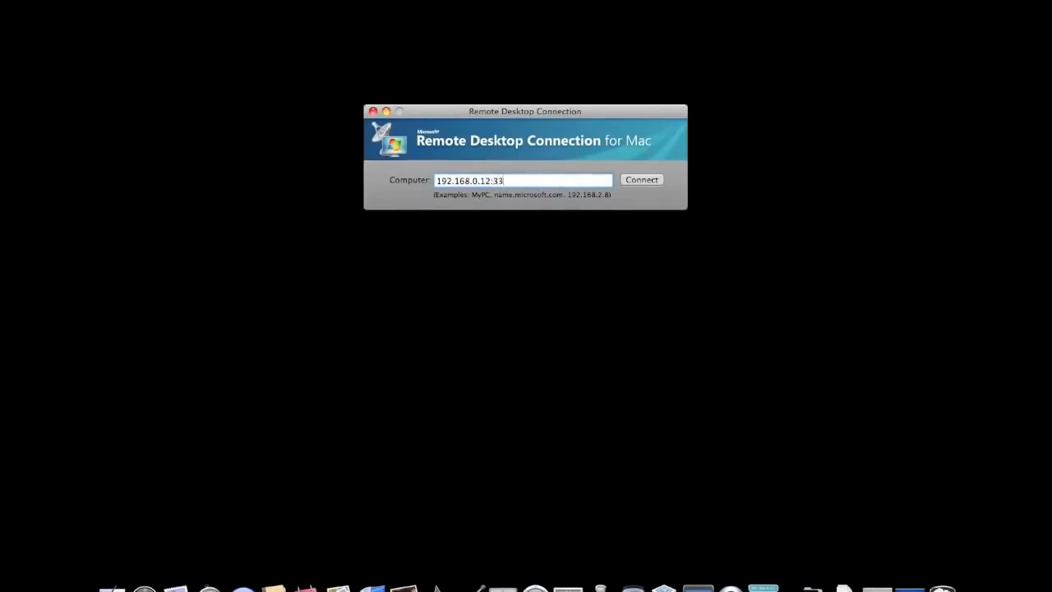
key(Return)
key(Escape)
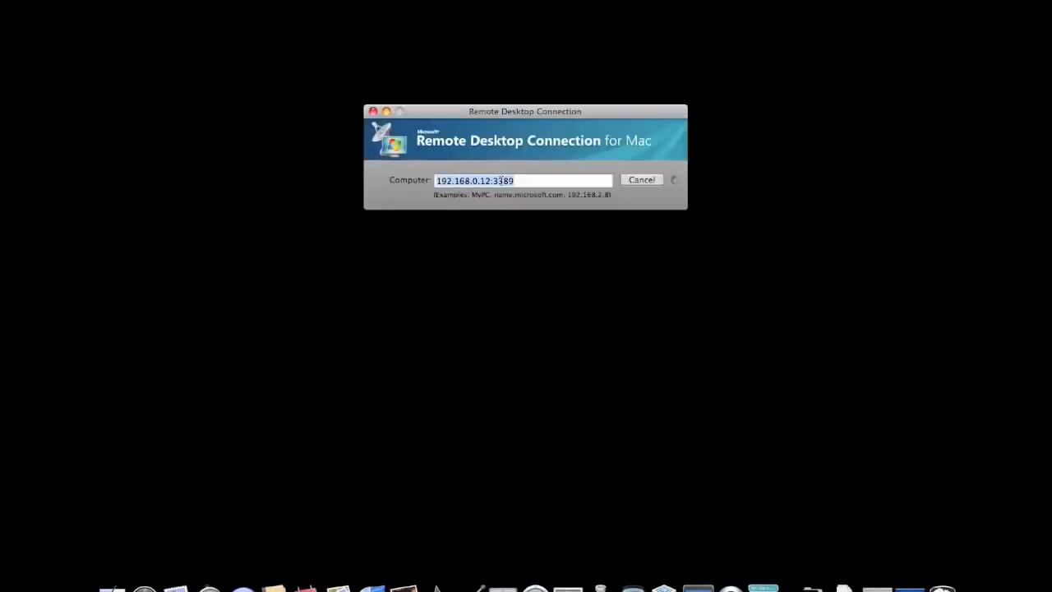